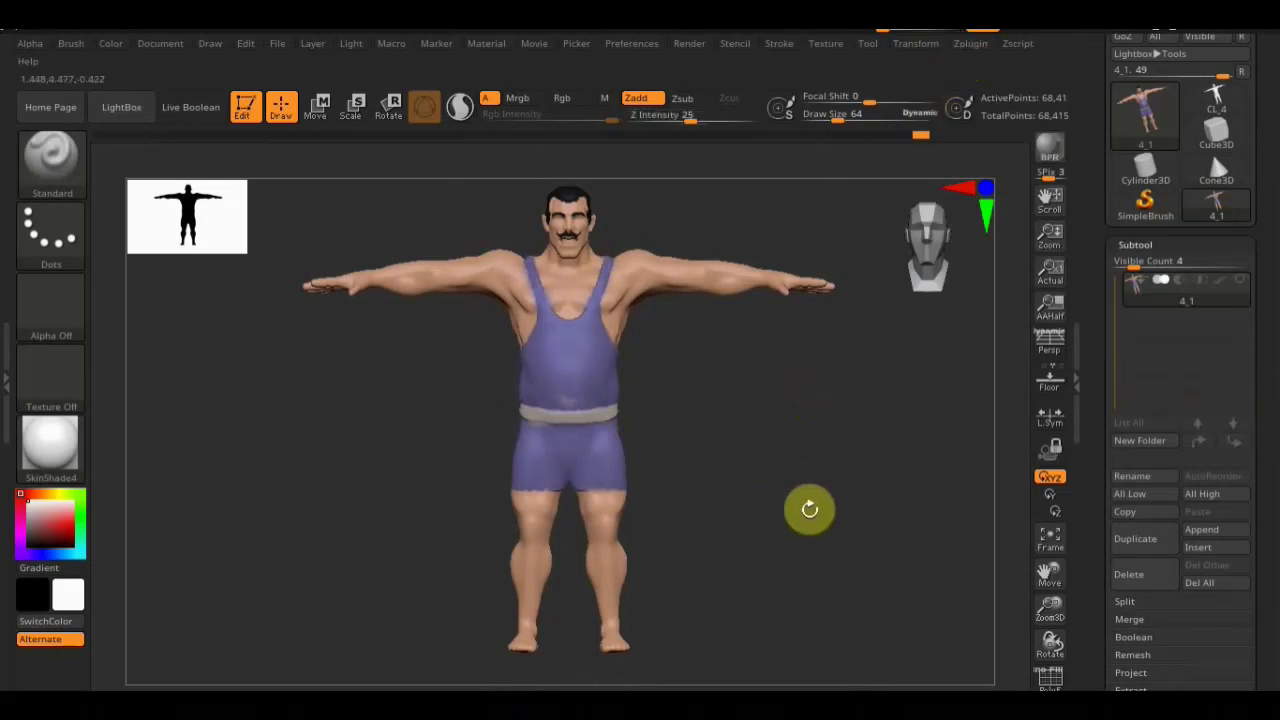
Step: Expand Tool > Texture Map and show its Create options for a new texture
scroll(1268, 415, "down", 5)
scroll(1272, 390, "down", 5)
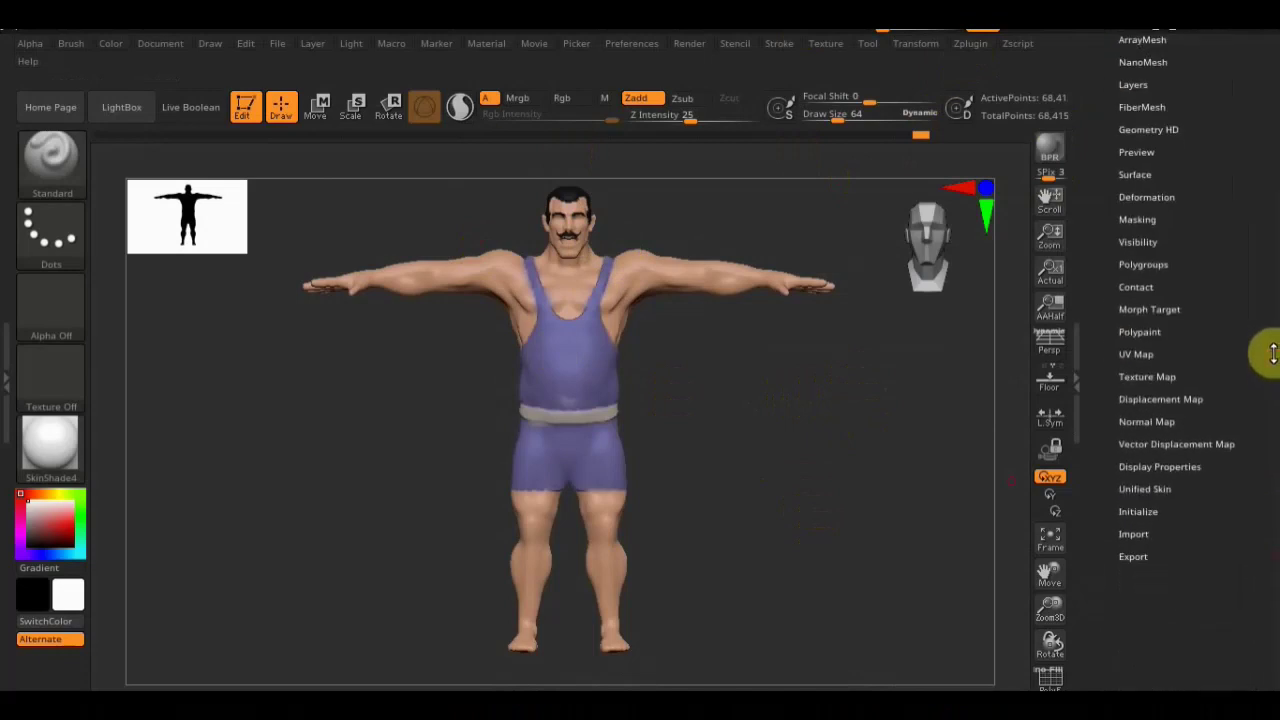
left_click(1147, 376)
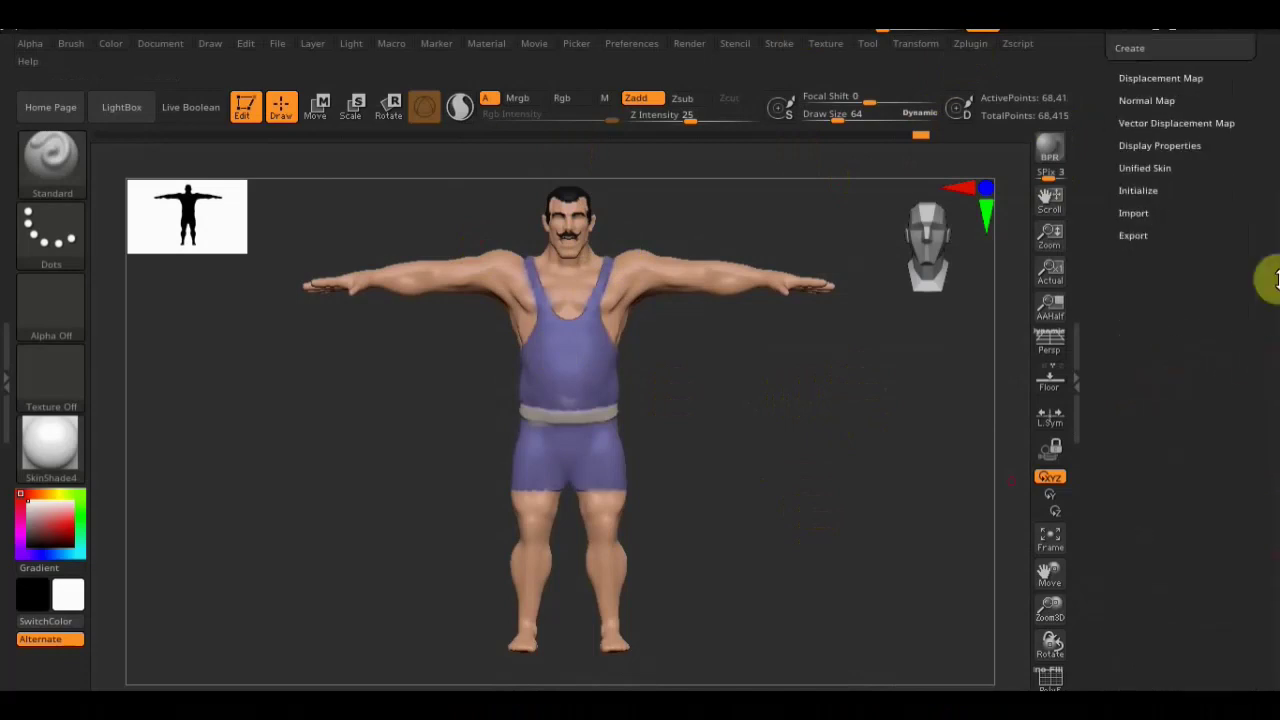
scroll(1250, 390, "up", 5)
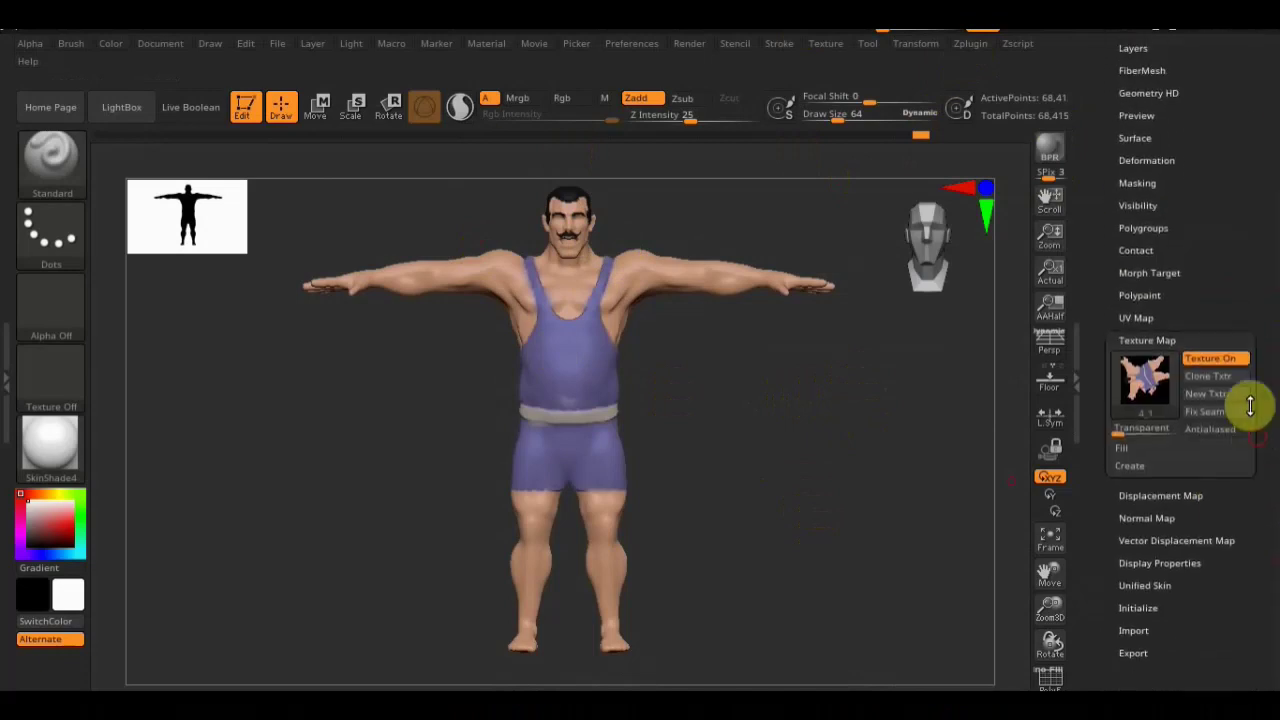
left_click(1137, 463)
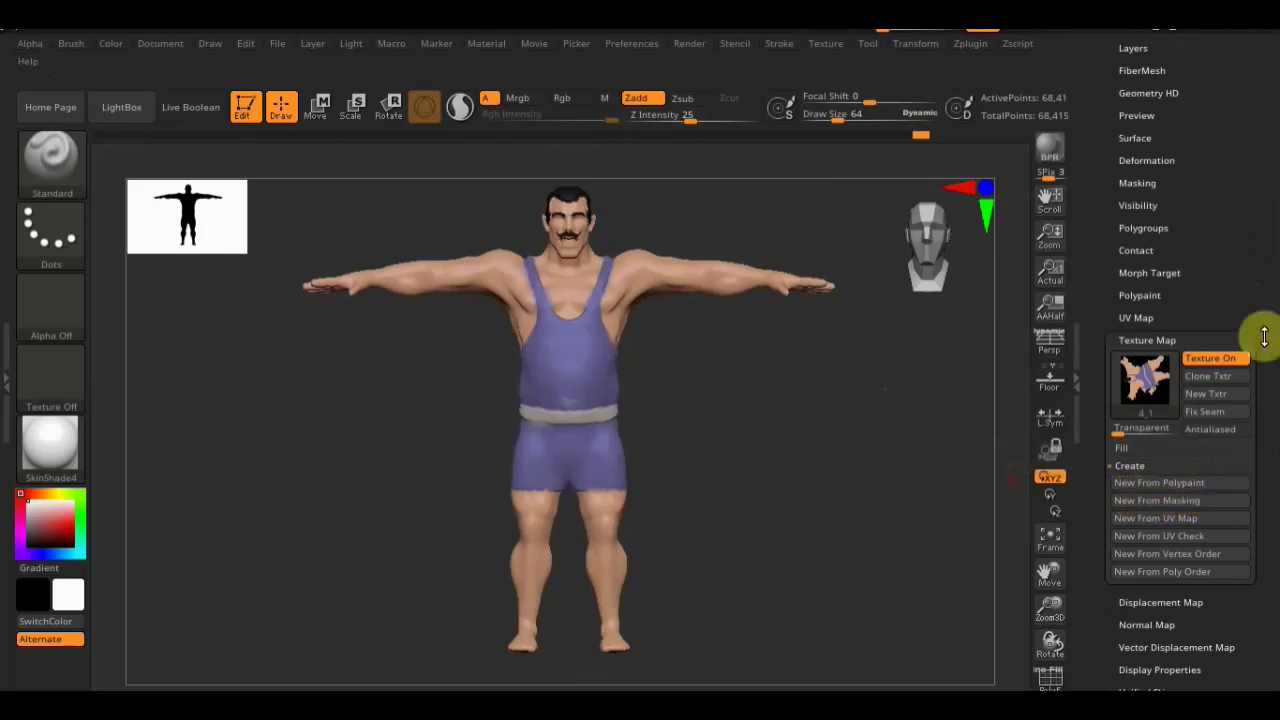
Step: Export the wrestler mesh from the Tool palette as 4_1.obj on the Desktop
scroll(1257, 300, "up", 5)
scroll(1257, 400, "up", 5)
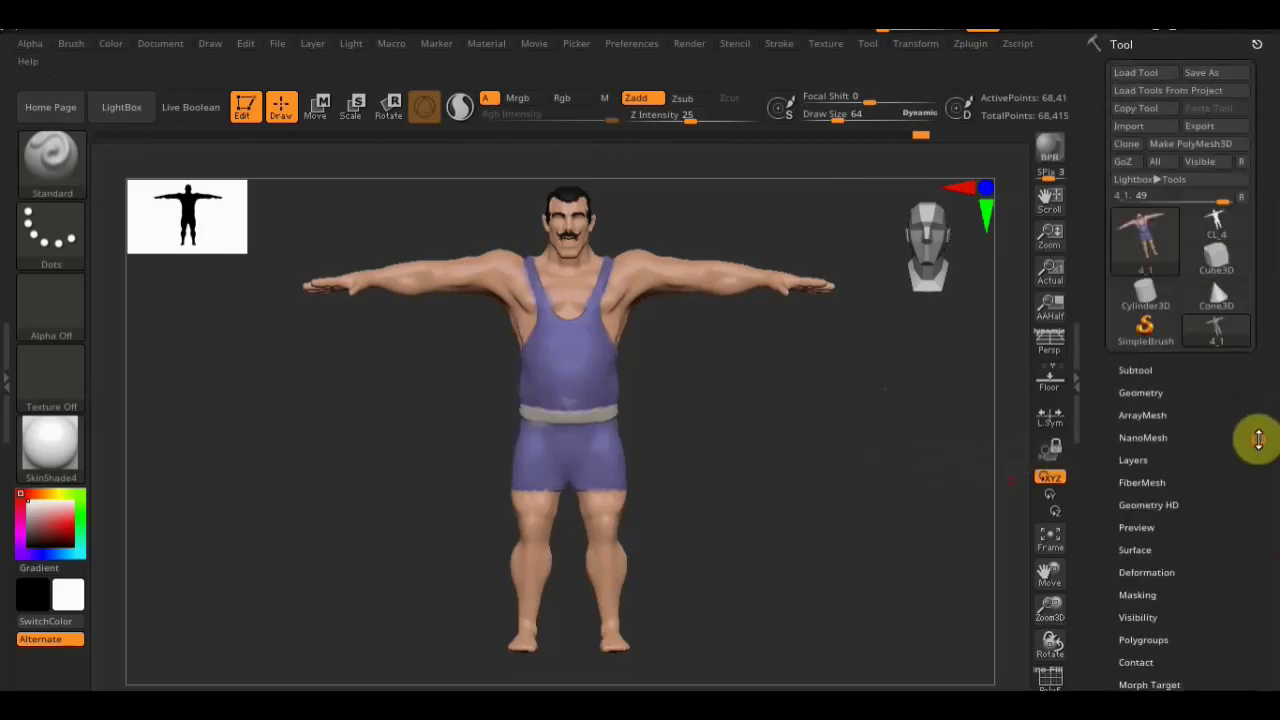
left_click(1209, 132)
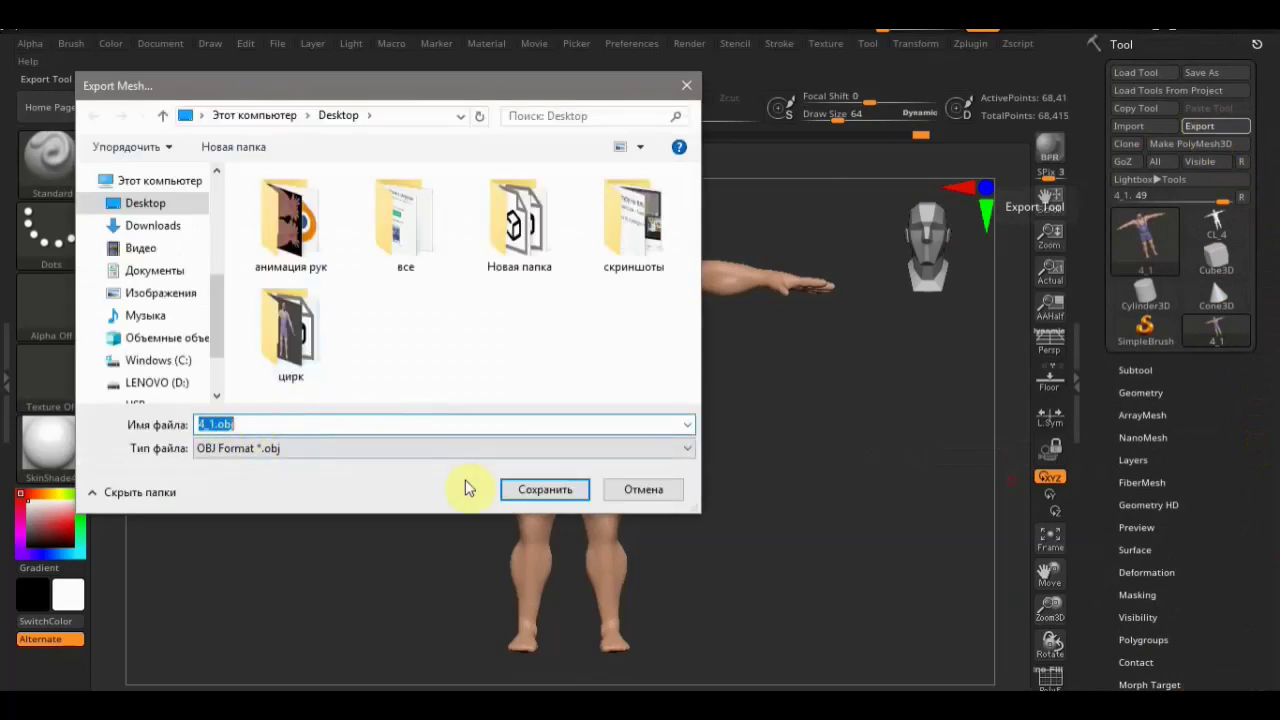
left_click(560, 493)
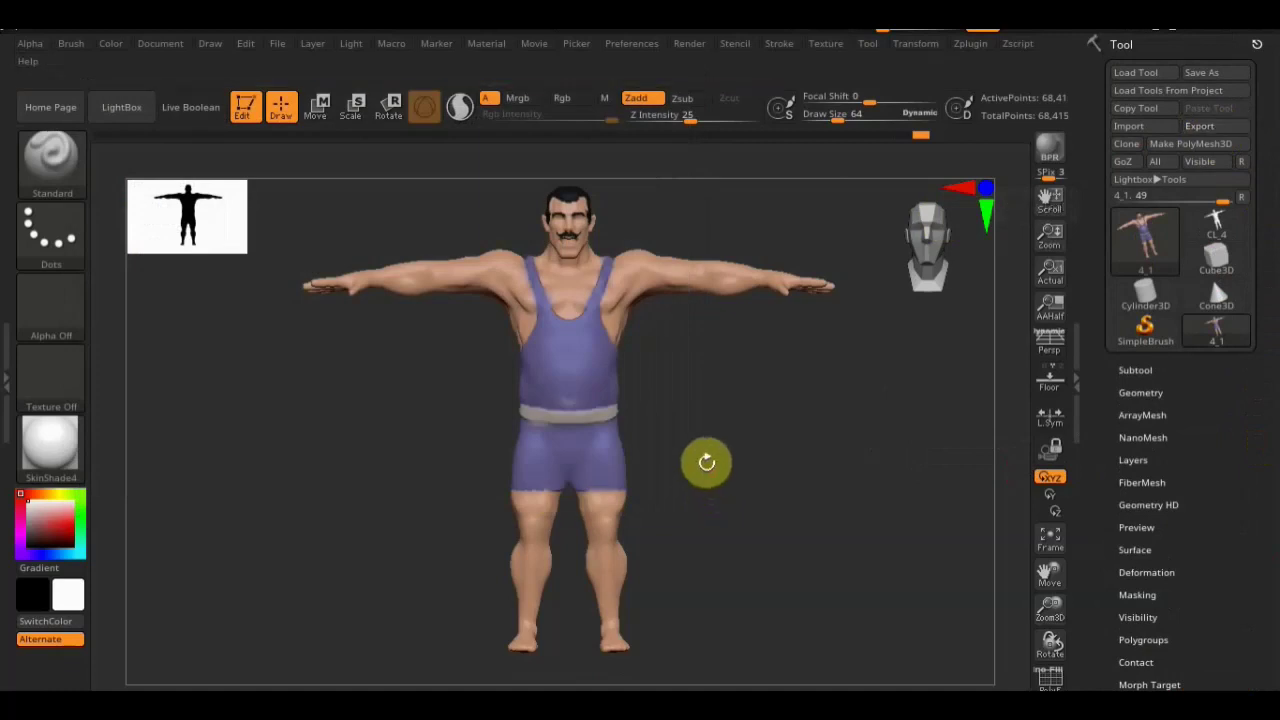
Step: Clone the 2048×2048 4_1 texture map into ZBrush's current texture slot
left_click_drag(1223, 583, 1217, 480)
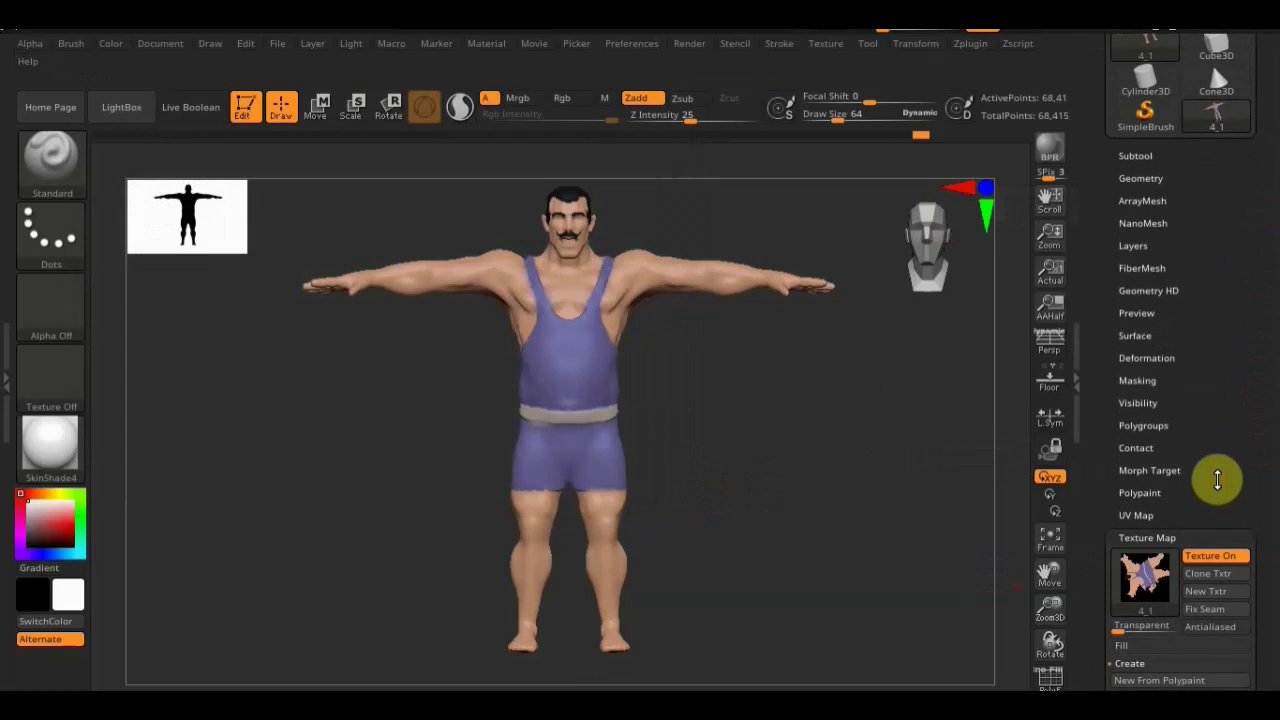
left_click_drag(1217, 480, 1213, 360)
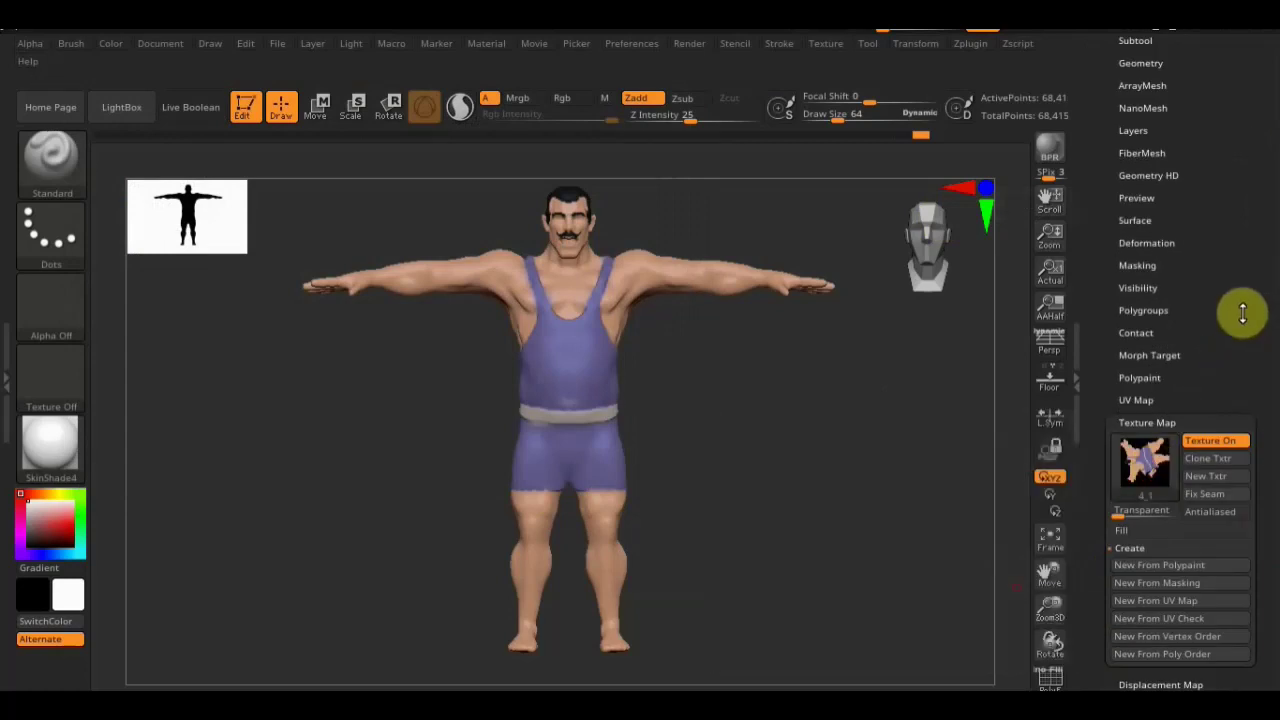
left_click(1206, 460)
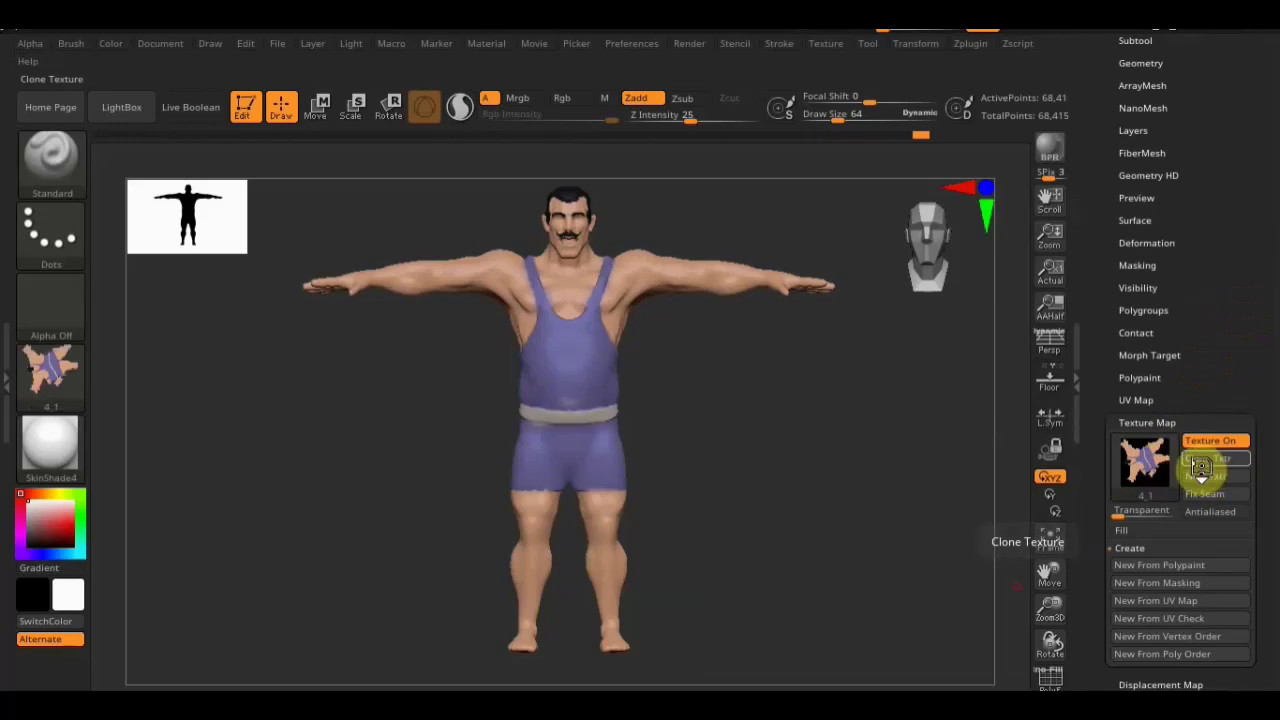
left_click(40, 376)
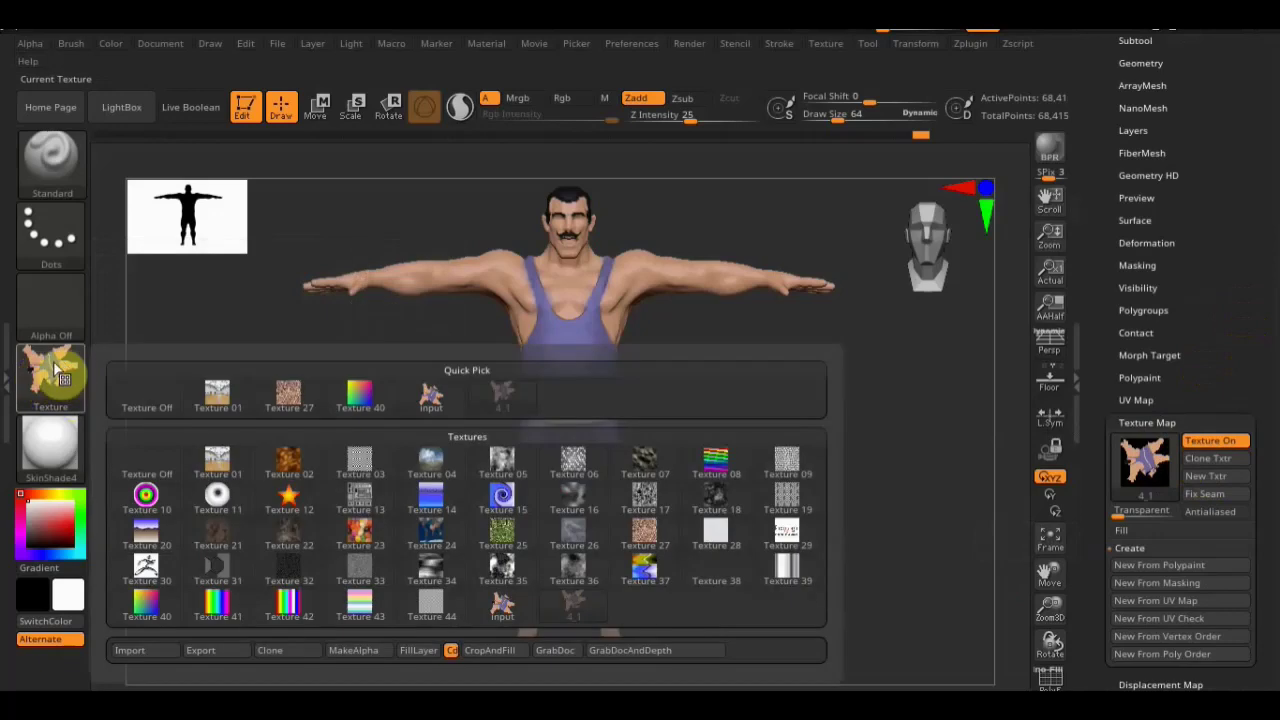
Step: Save the current texture from the Texture palette as a PSD file on the Desktop
left_click(215, 650)
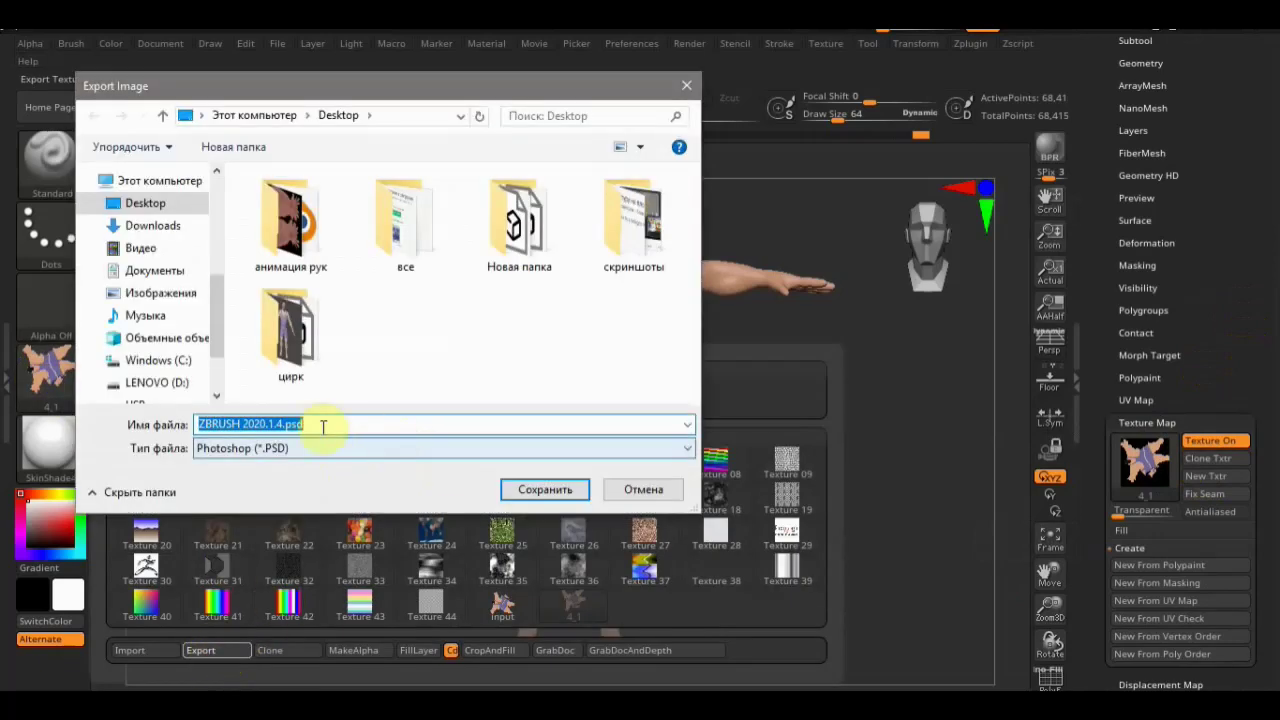
left_click(543, 489)
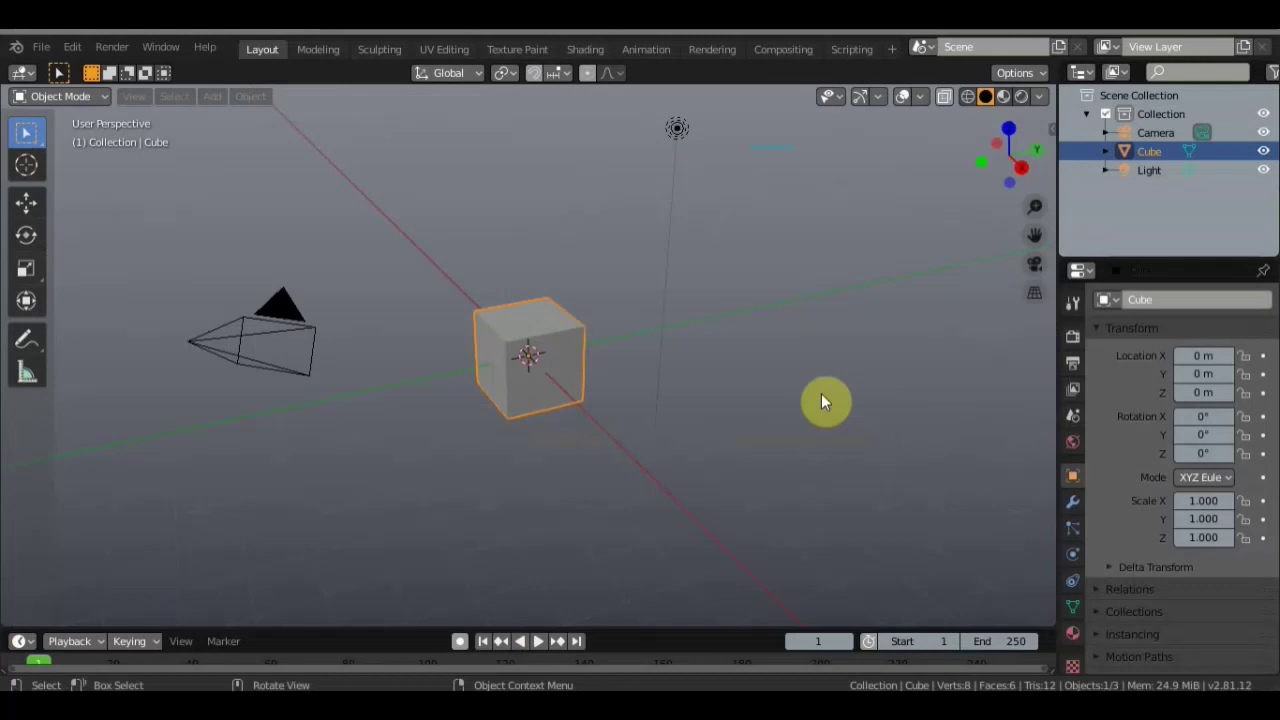
Step: Delete the default cube and import Desktop/4_1.OBJ as a Wavefront OBJ
key("Delete")
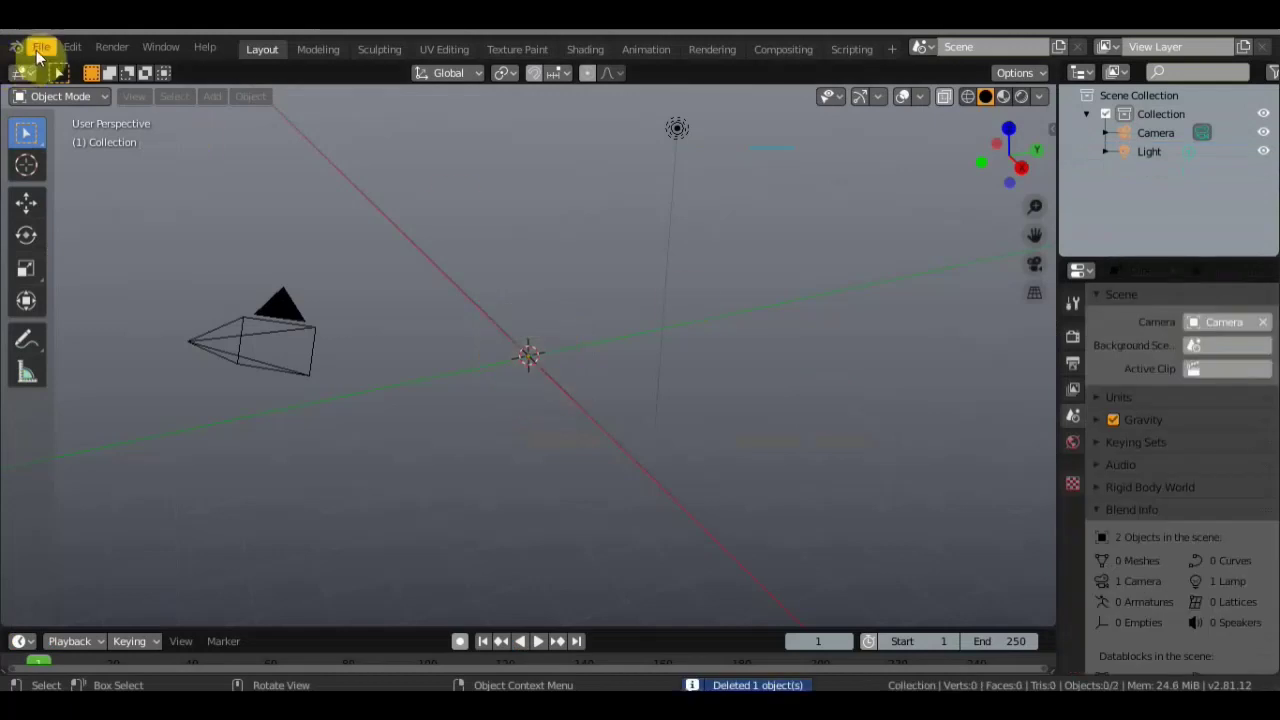
left_click(37, 48)
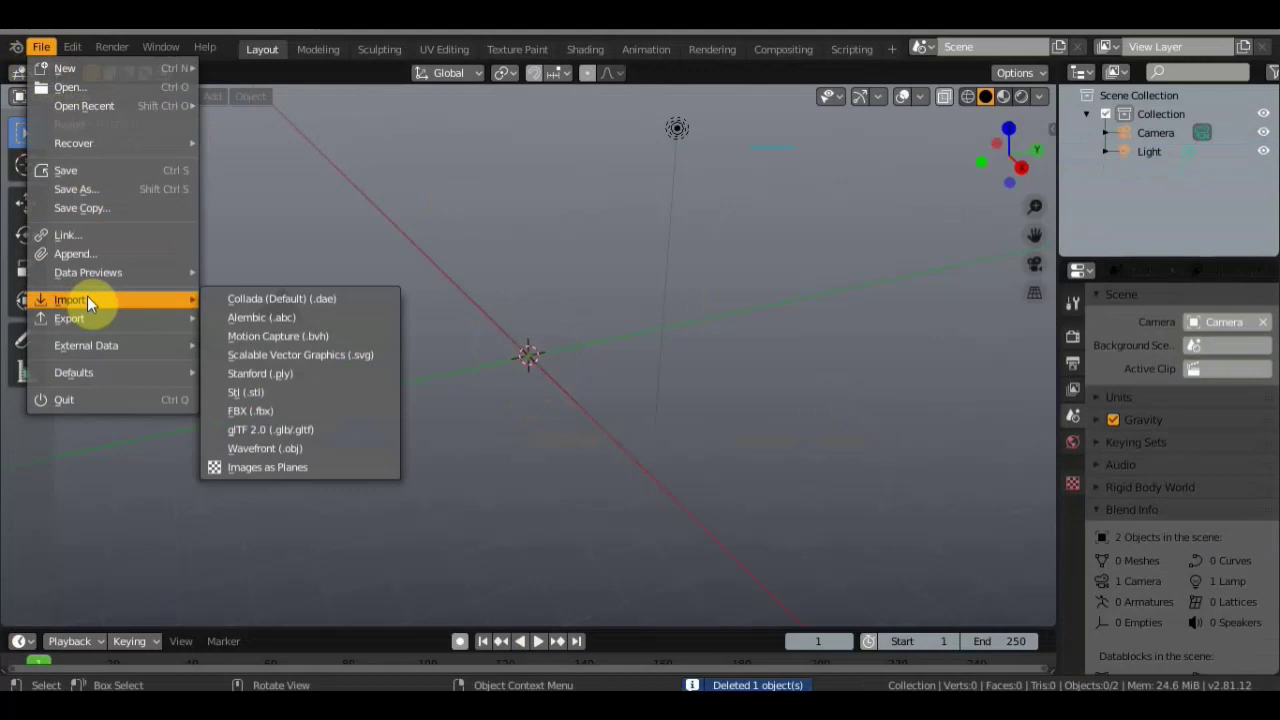
left_click(265, 448)
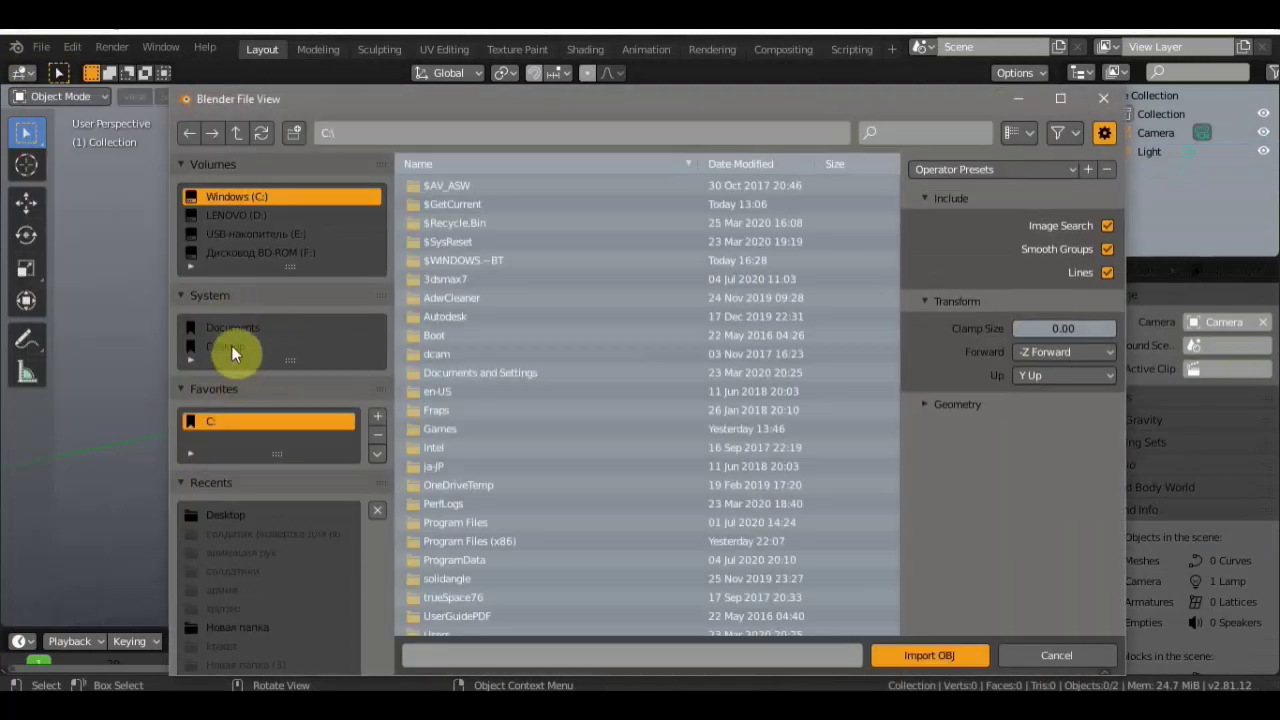
left_click(231, 346)
left_click(470, 298)
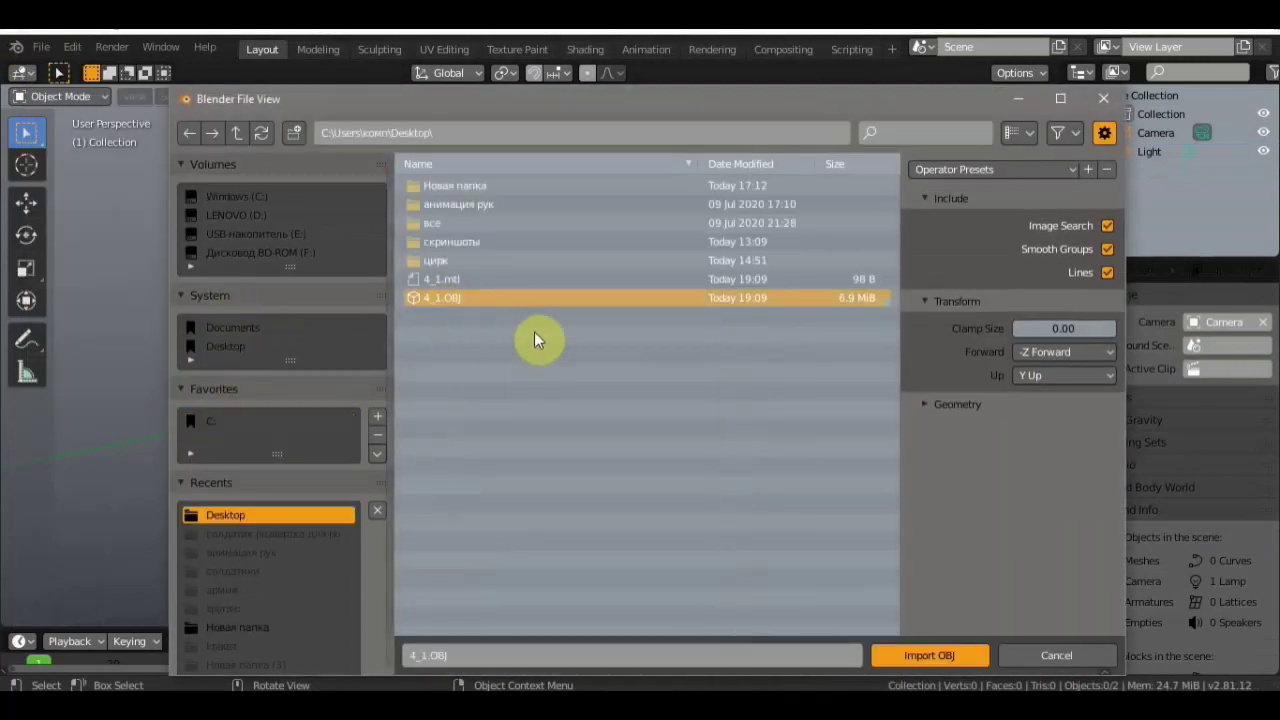
left_click(929, 656)
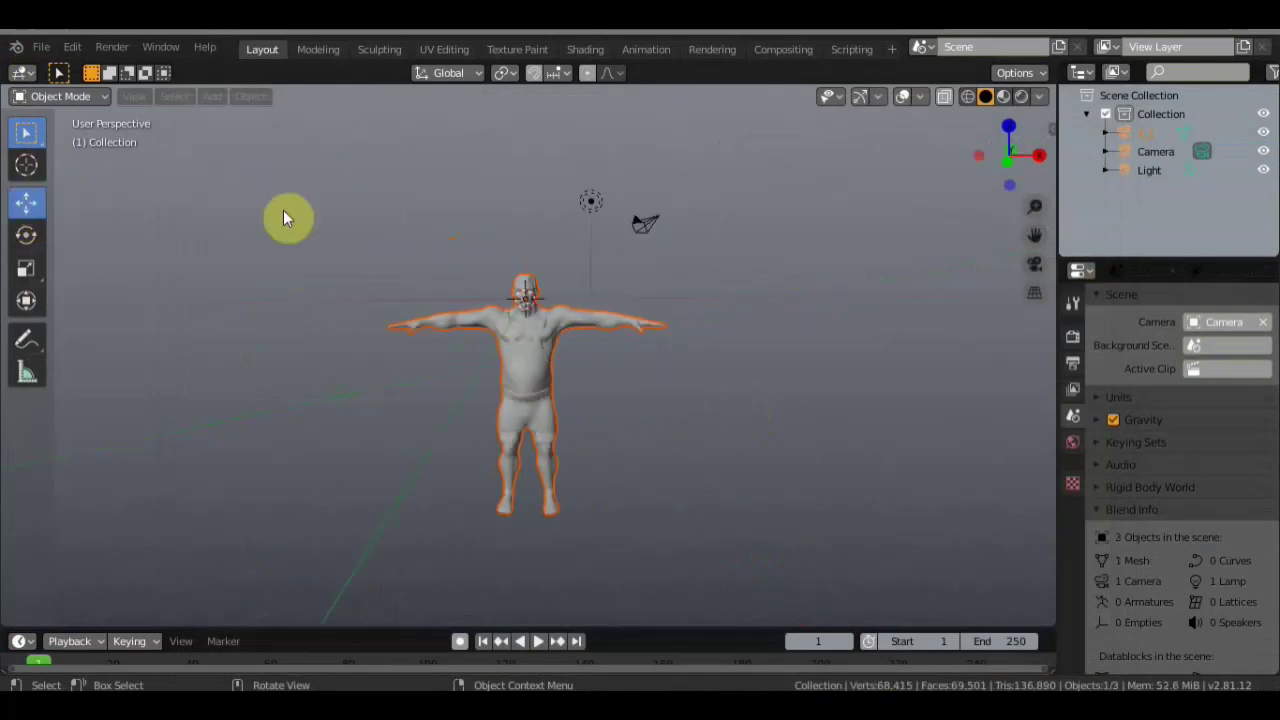
Step: Raise the 4_1 mesh along Z onto the grid floor and orbit to a front view
left_click(26, 202)
mouse_move(527, 222)
left_mouse_down()
mouse_move(527, 537)
mouse_move(528, 522)
left_mouse_up()
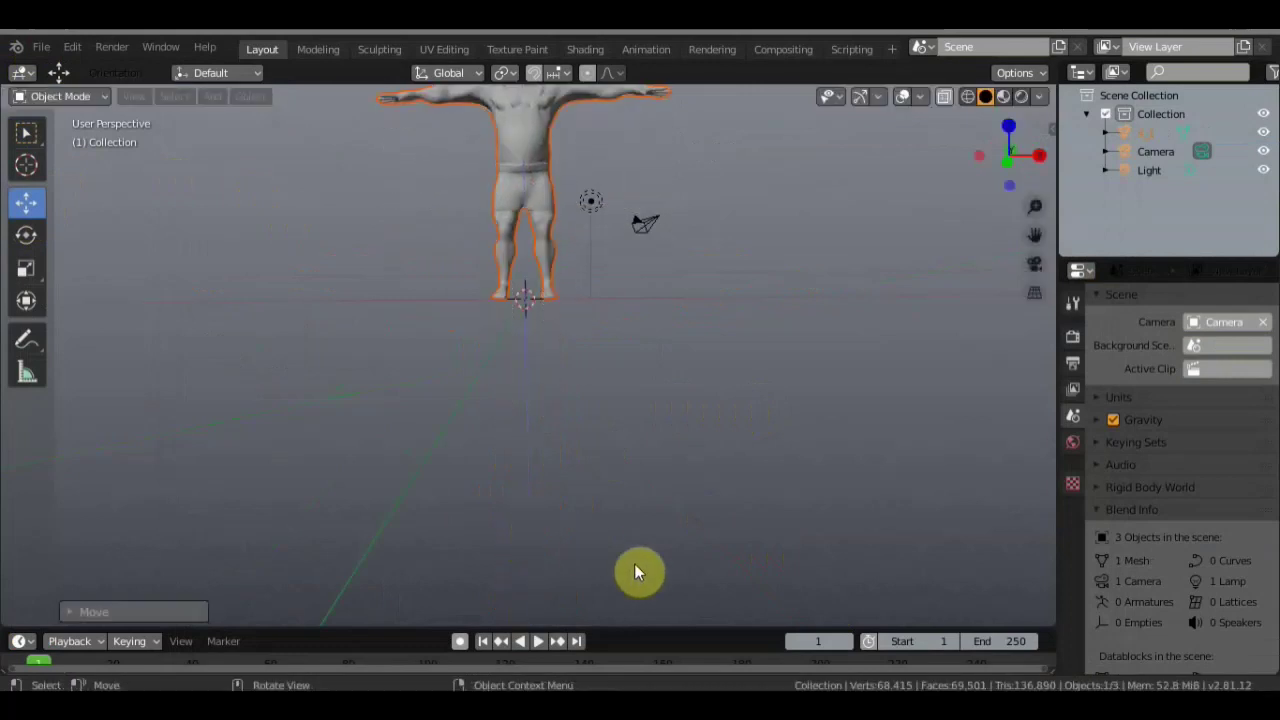
middle_click_drag(780, 355, 762, 580, "shift")
middle_click_drag(721, 508, 780, 470)
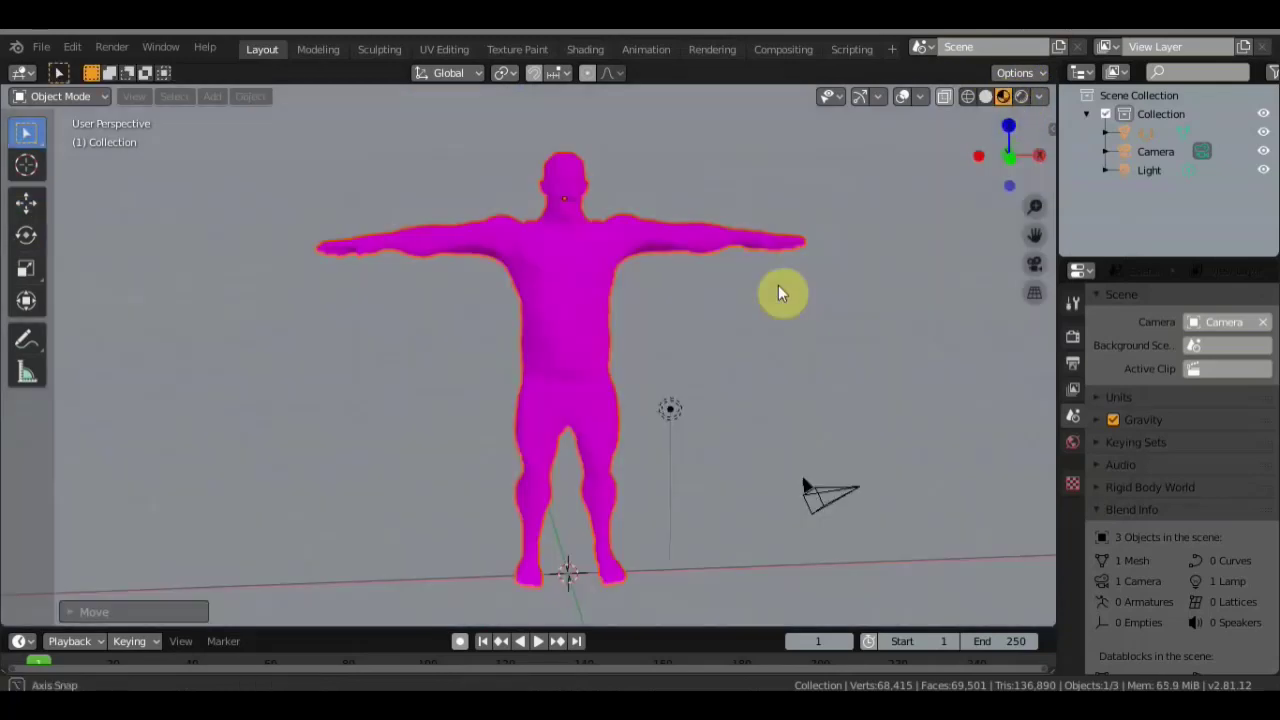
mouse_move(778, 285)
middle_mouse_down()
mouse_move(765, 303)
mouse_move(740, 303)
middle_mouse_up()
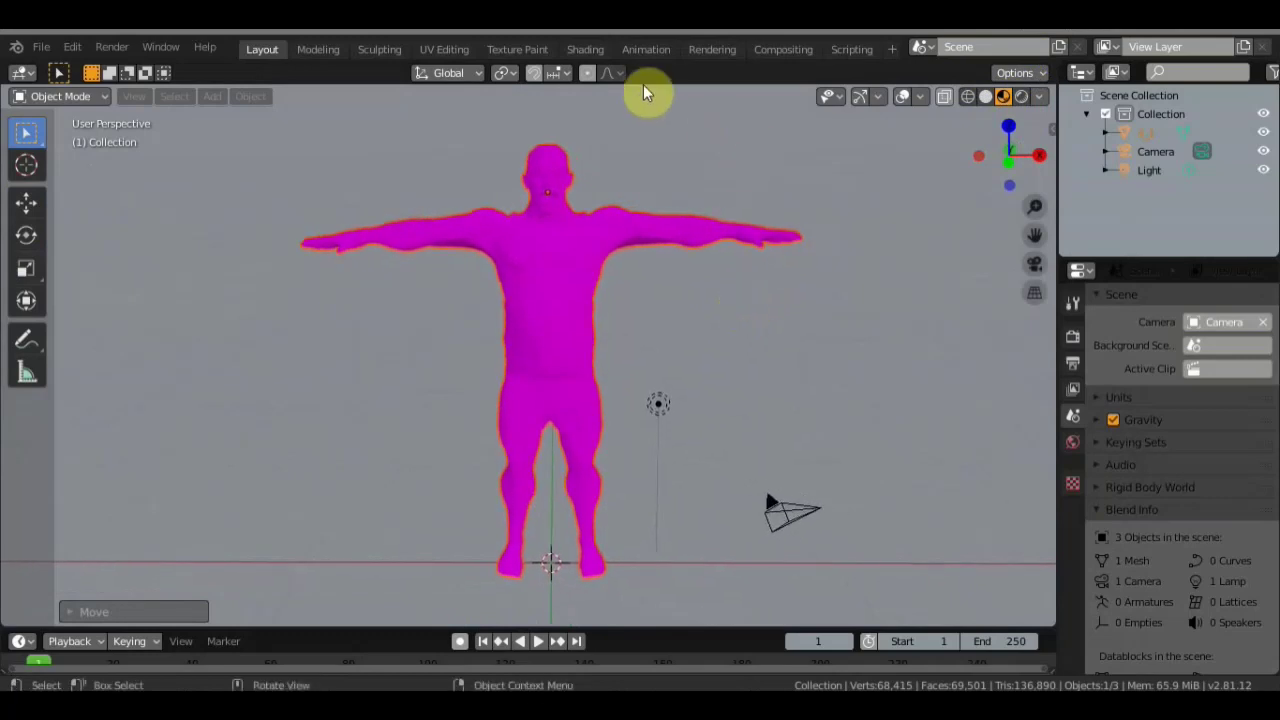
Step: In the Shading workspace, load Desktop/ZBRUSH 2020.1.4.PSD into 4_1's Image Texture node
left_click(586, 50)
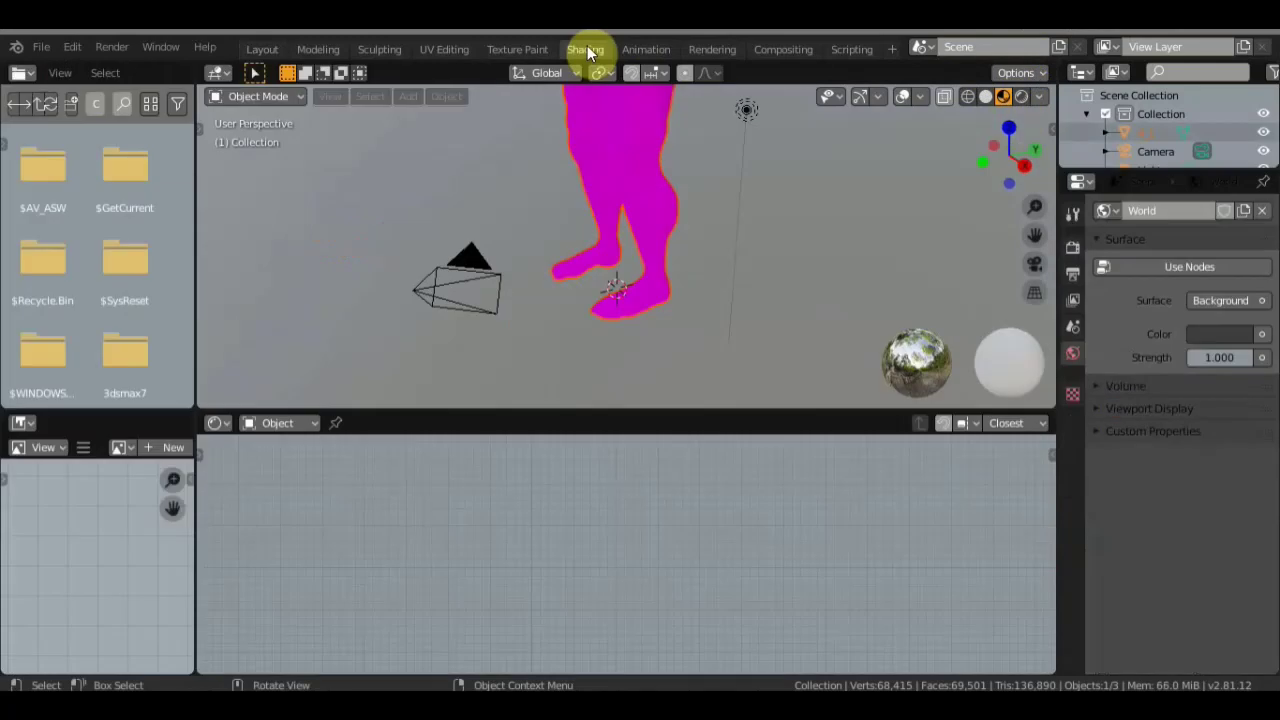
left_click(640, 225)
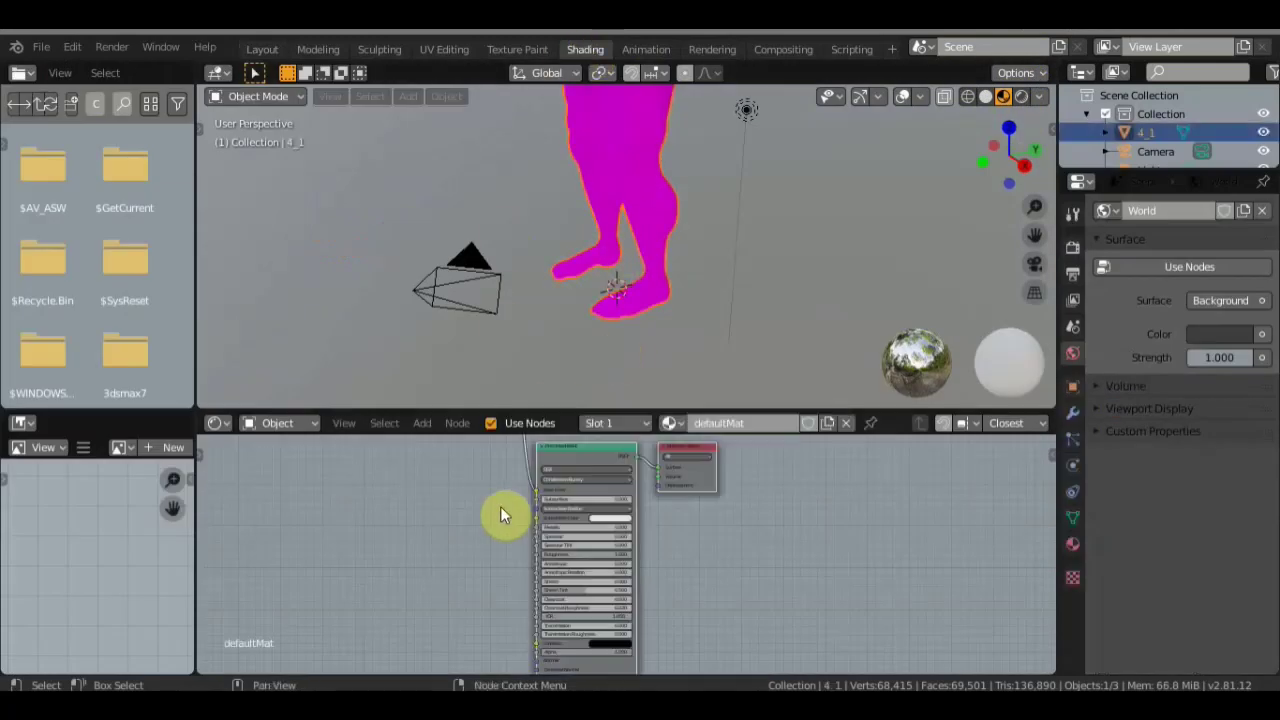
middle_click_drag(466, 508, 476, 648)
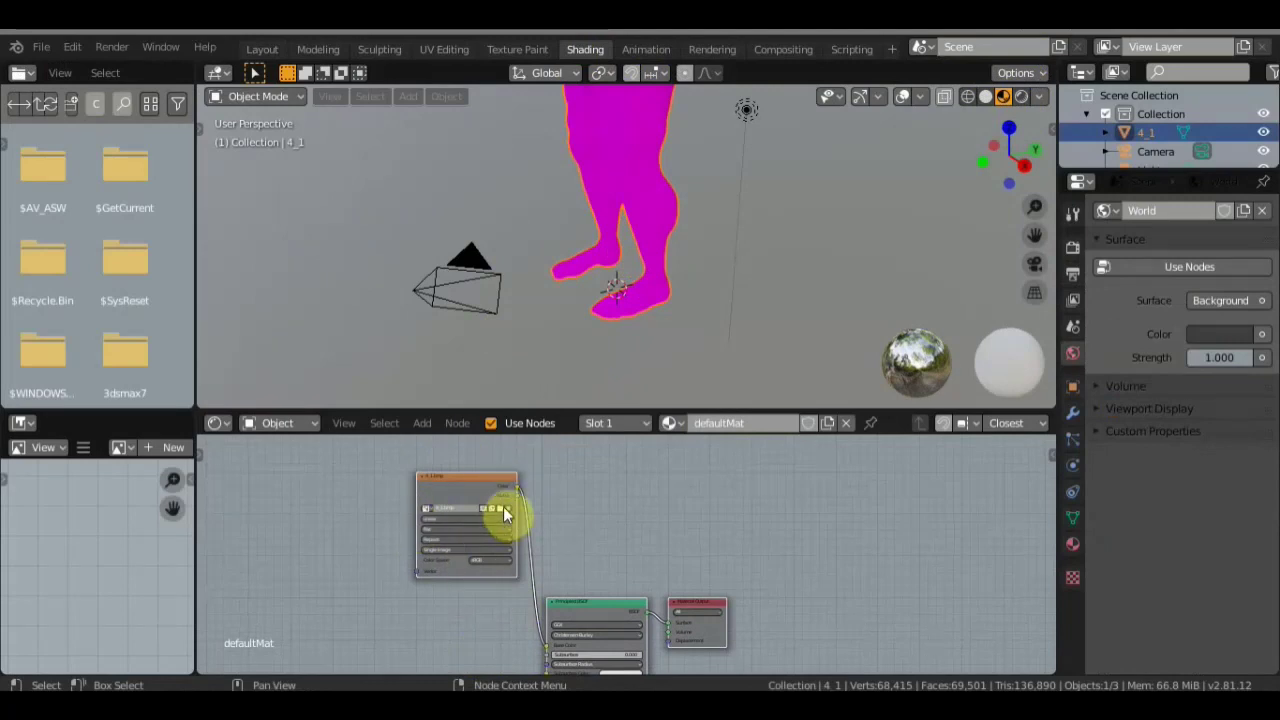
left_click(502, 511)
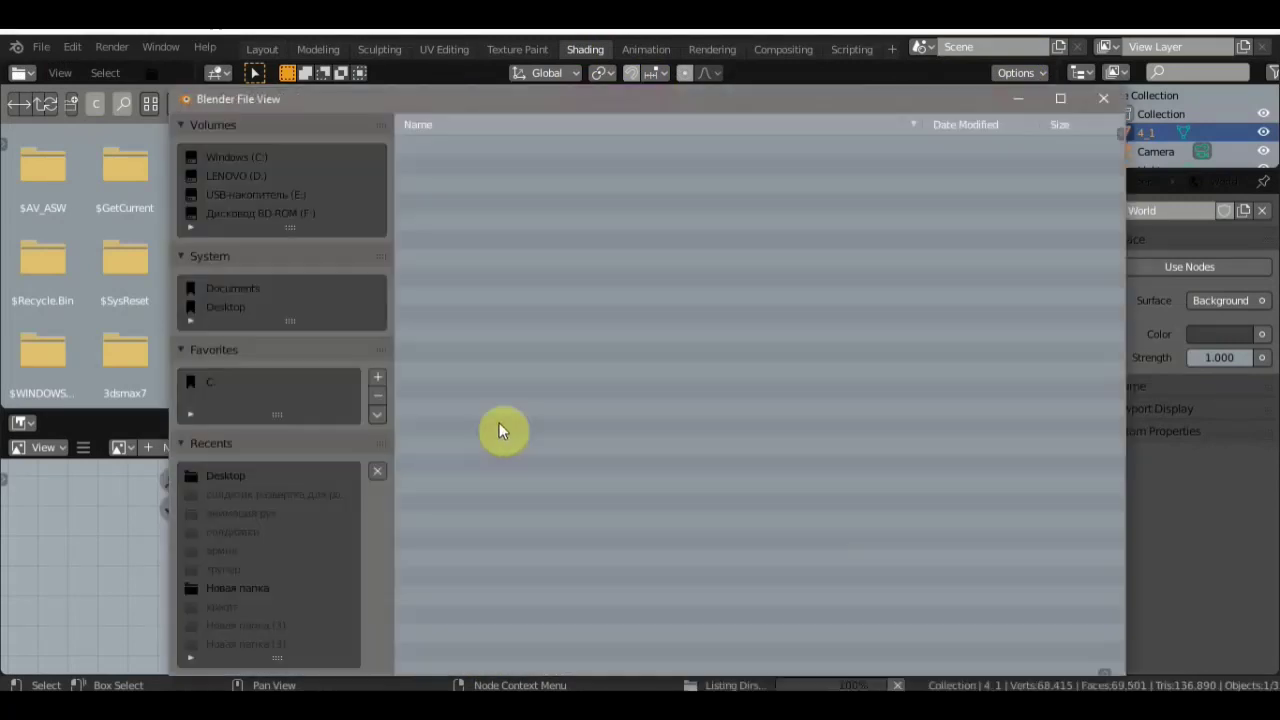
left_click(237, 345)
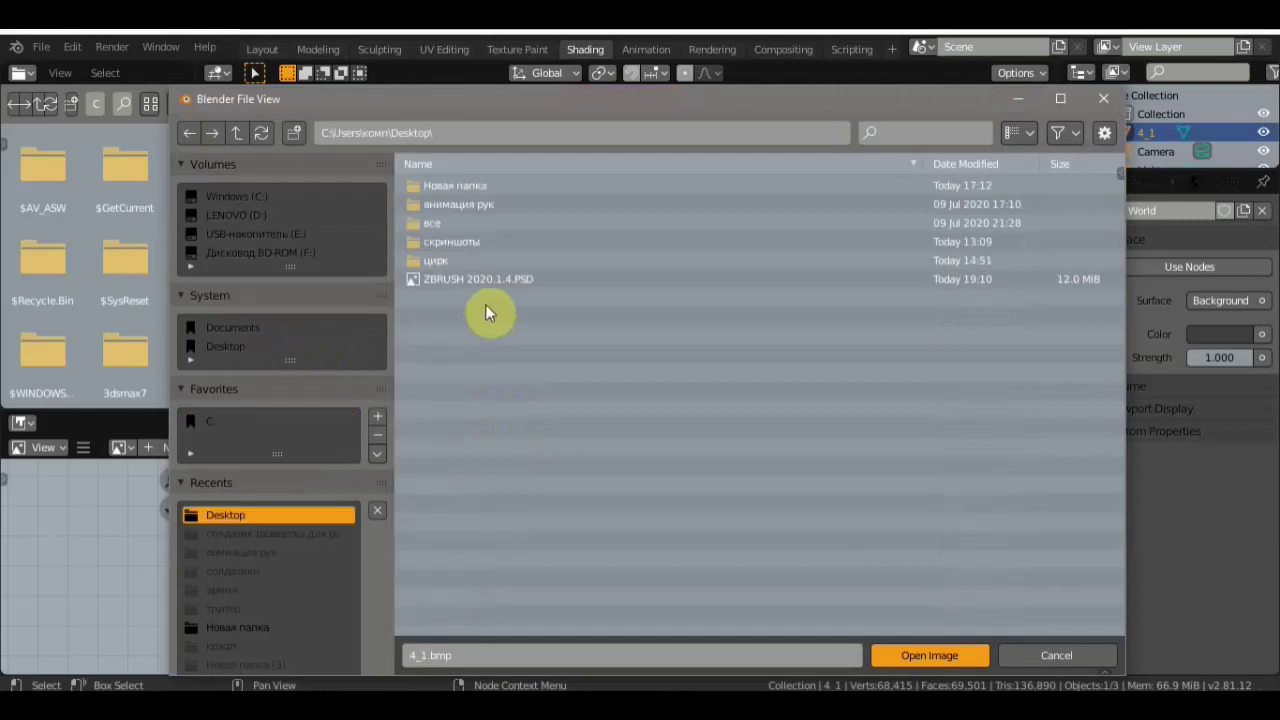
left_click(484, 279)
left_click(925, 655)
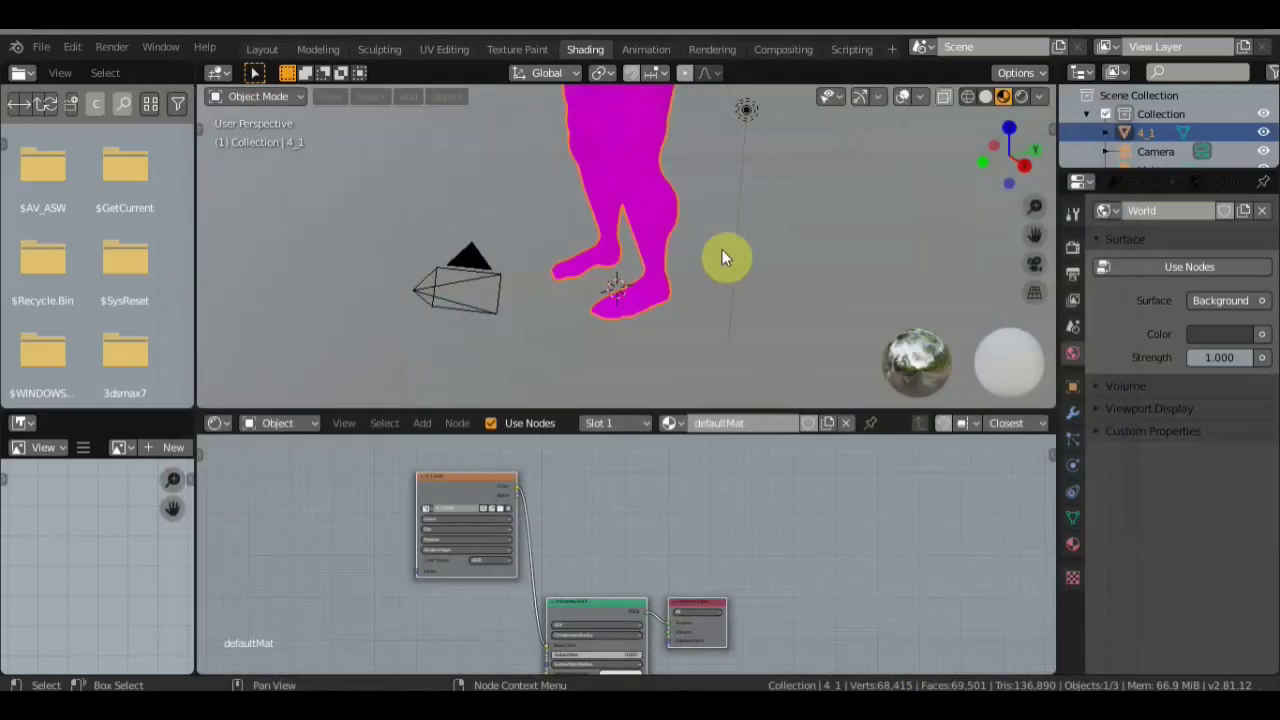
Step: Enlarge the 3D viewport over the node editor and orbit to frame the whole textured wrestler
middle_click_drag(723, 231, 790, 212)
mouse_move(766, 268)
middle_mouse_down()
mouse_move(751, 272)
mouse_move(774, 238)
middle_mouse_up()
scroll(752, 272, "up", 5)
scroll(776, 290, "down", 3)
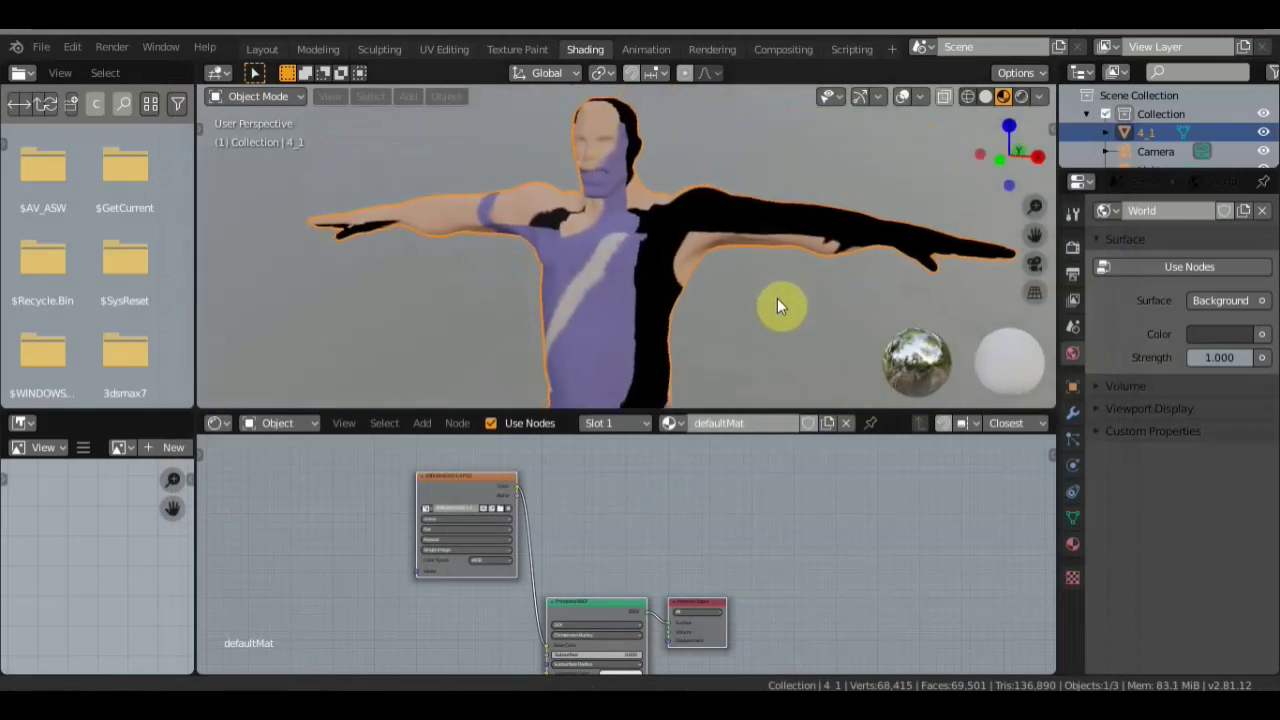
left_click_drag(706, 409, 734, 605)
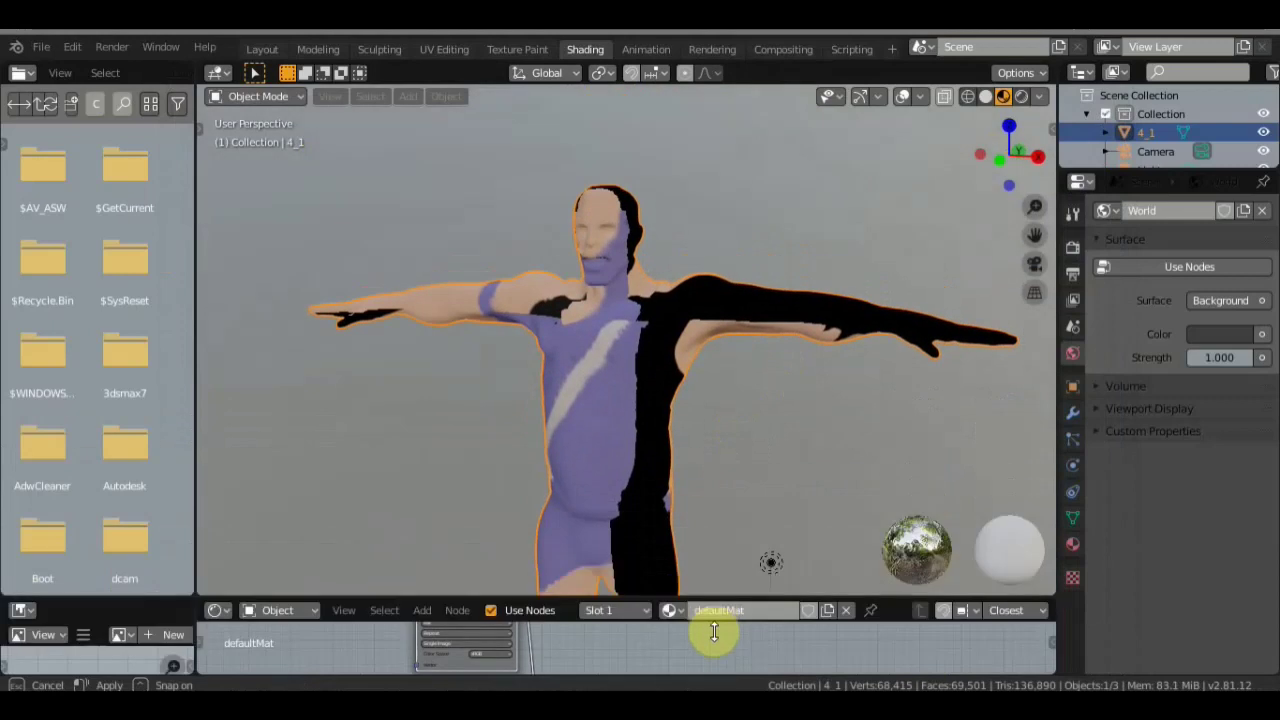
middle_click_drag(734, 598, 755, 440, "shift")
scroll(755, 440, "down", 3)
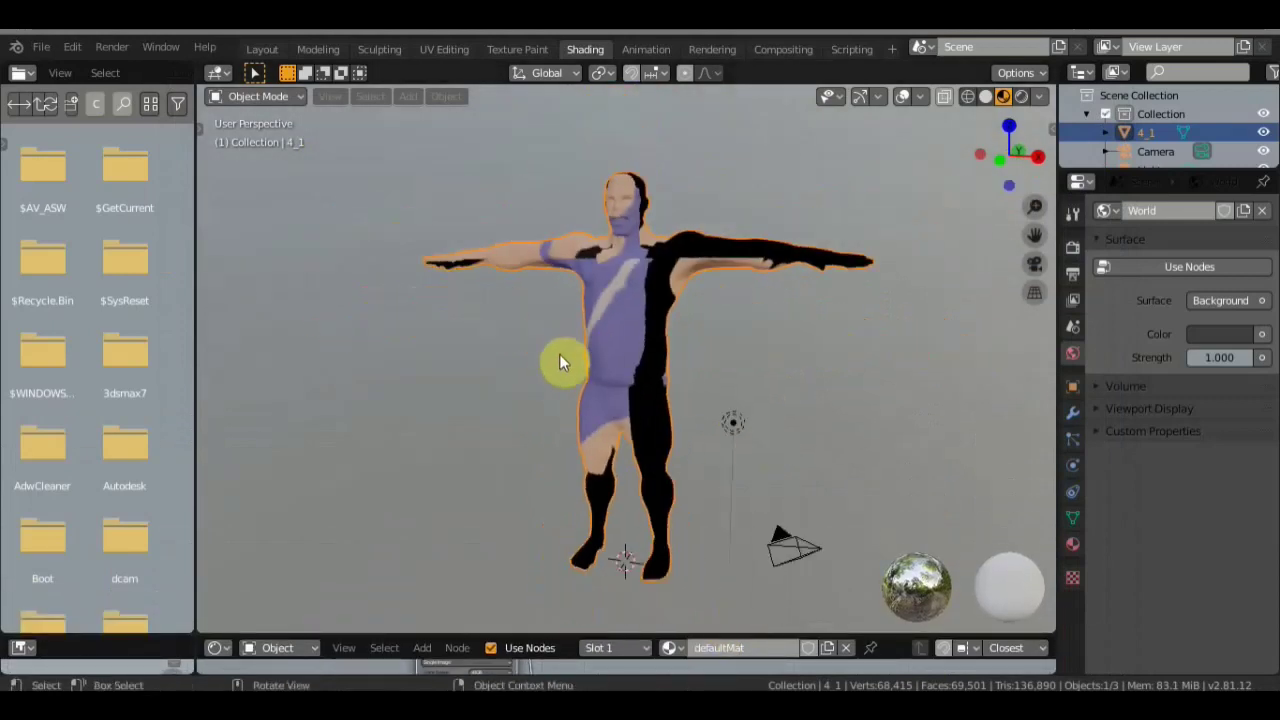
mouse_move(647, 340)
middle_mouse_down()
mouse_move(723, 343)
mouse_move(628, 343)
middle_mouse_up()
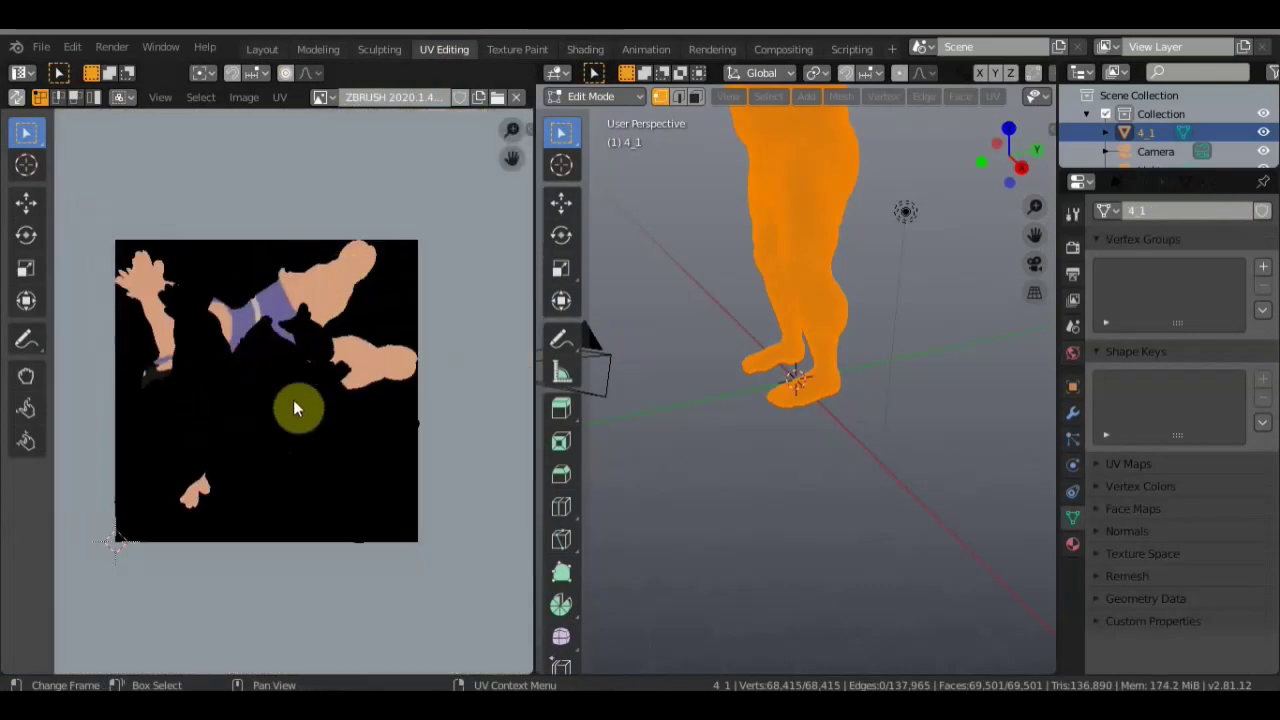
Step: Select all UVs, then rotate and move them over the PSD texture
key("a")
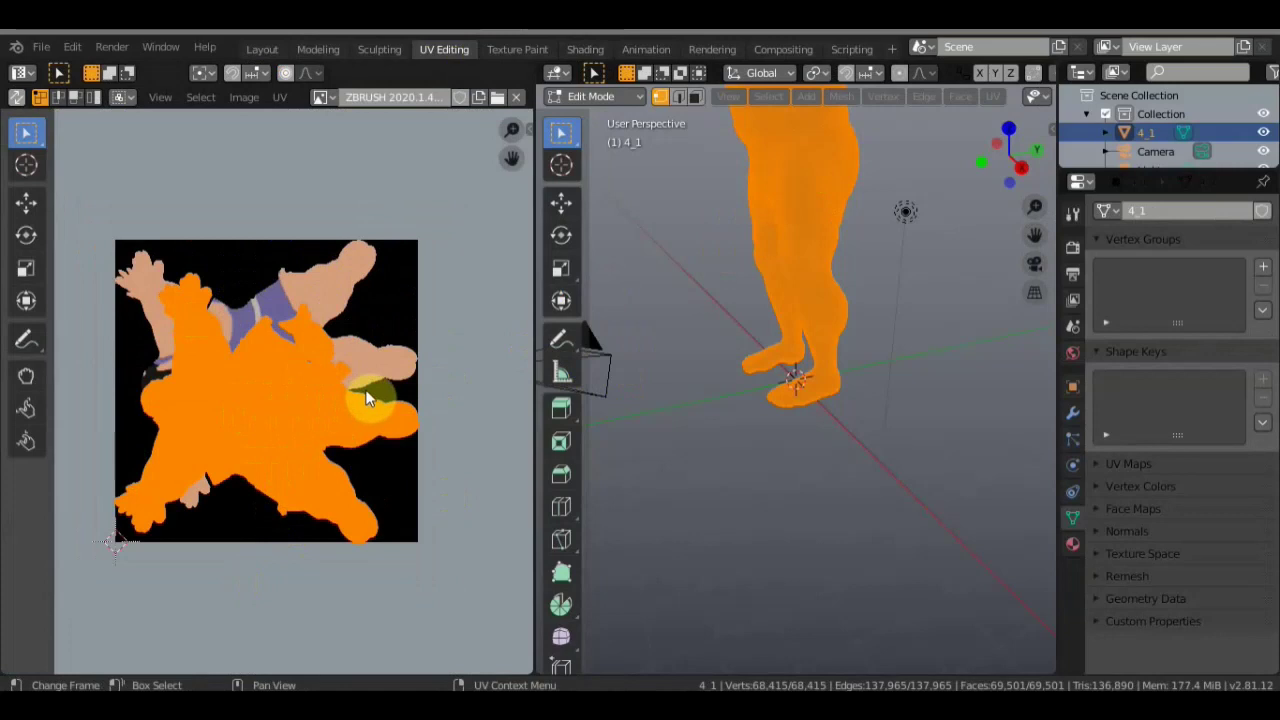
key("r")
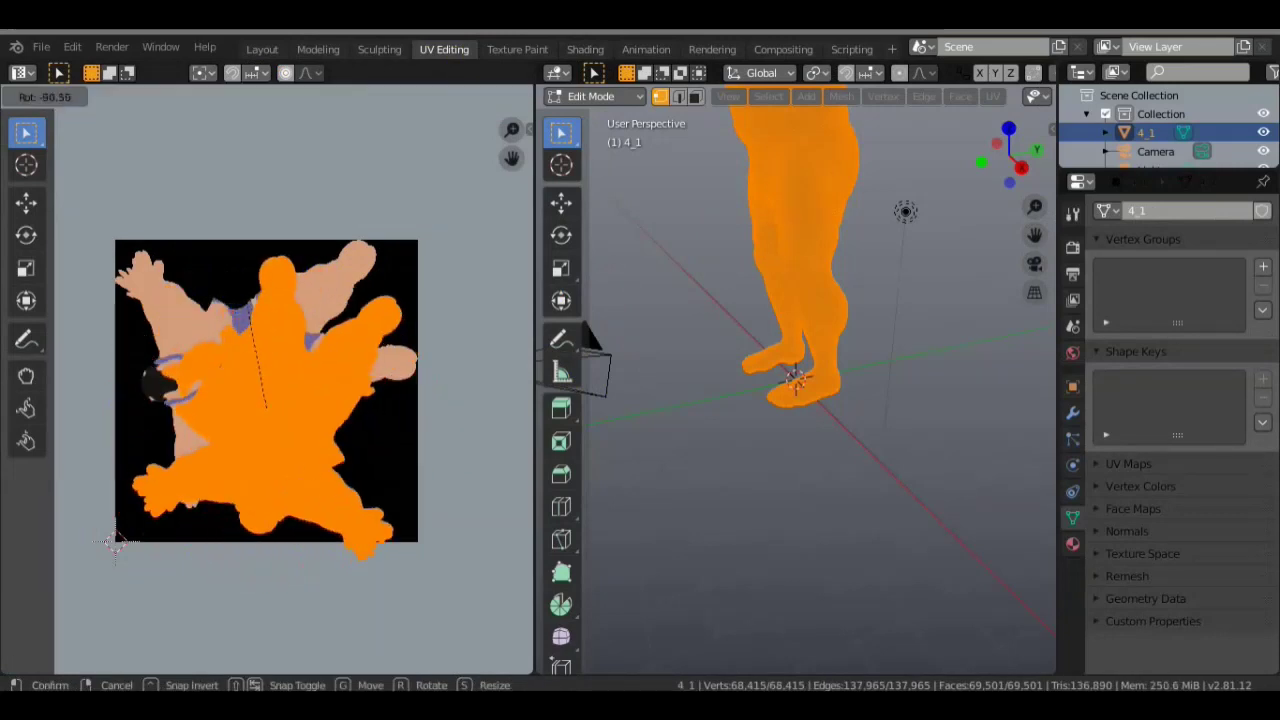
left_click(319, 296)
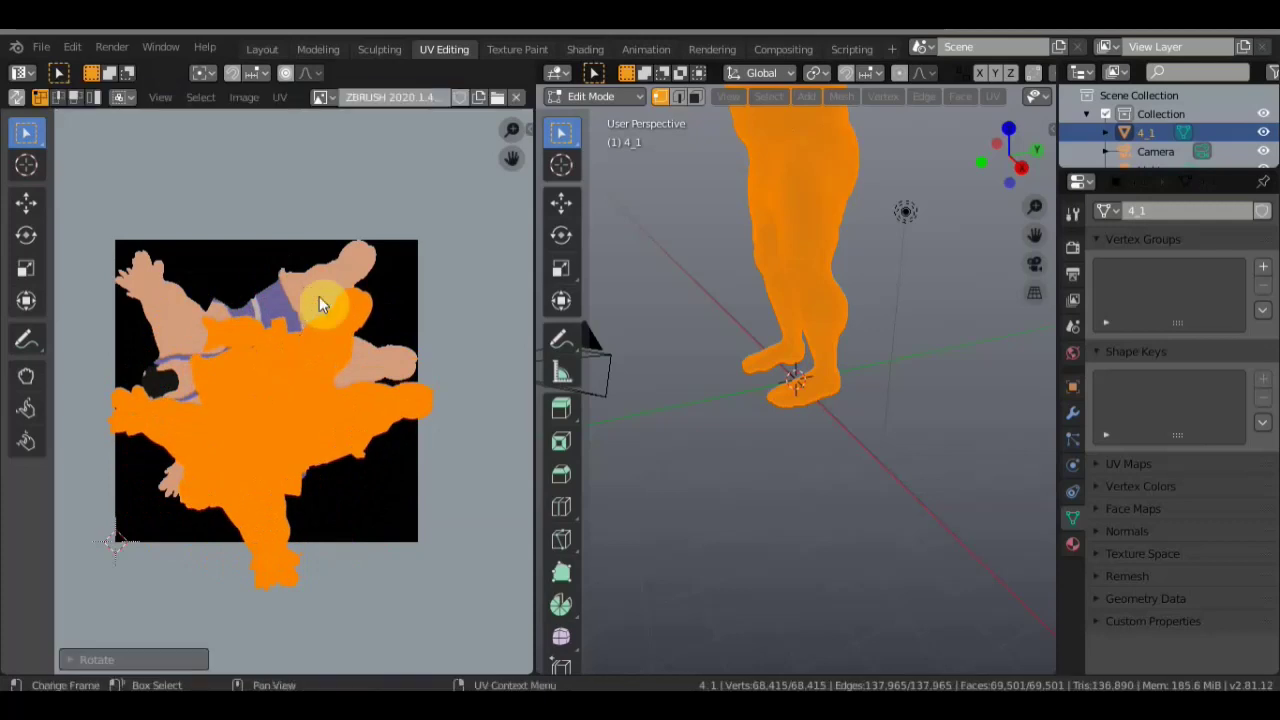
key("g")
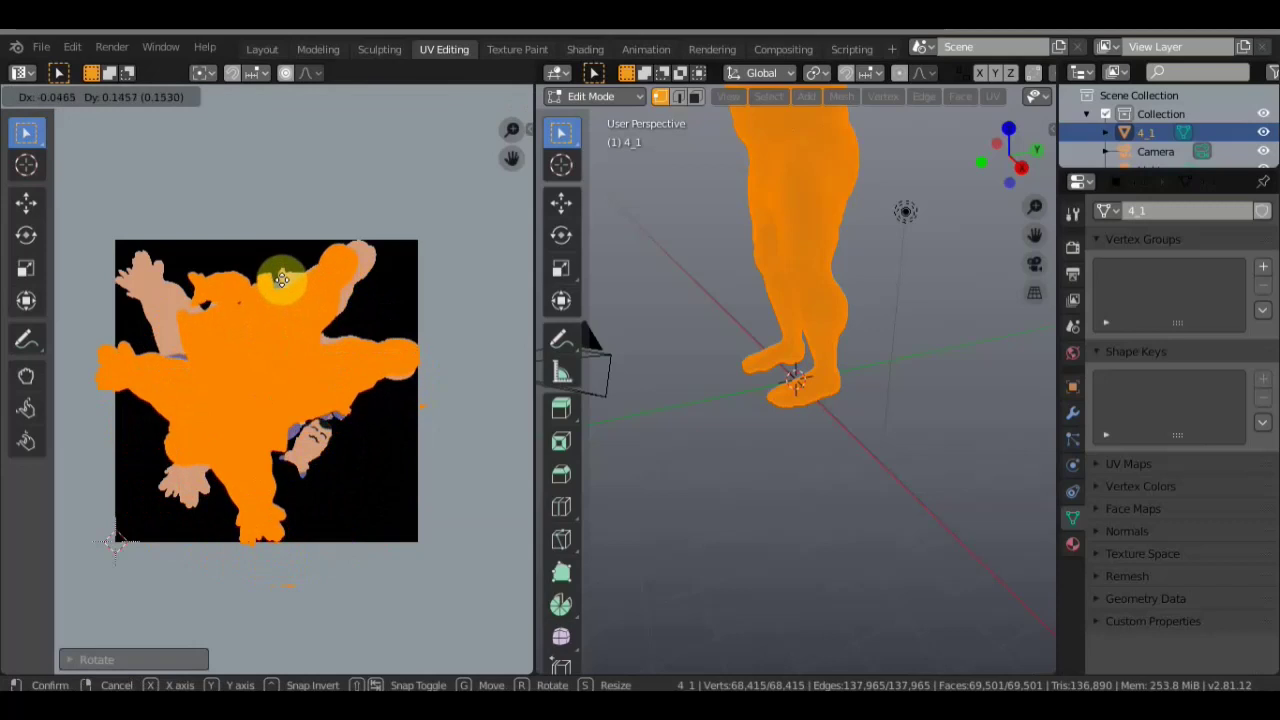
left_click(302, 298)
key("r")
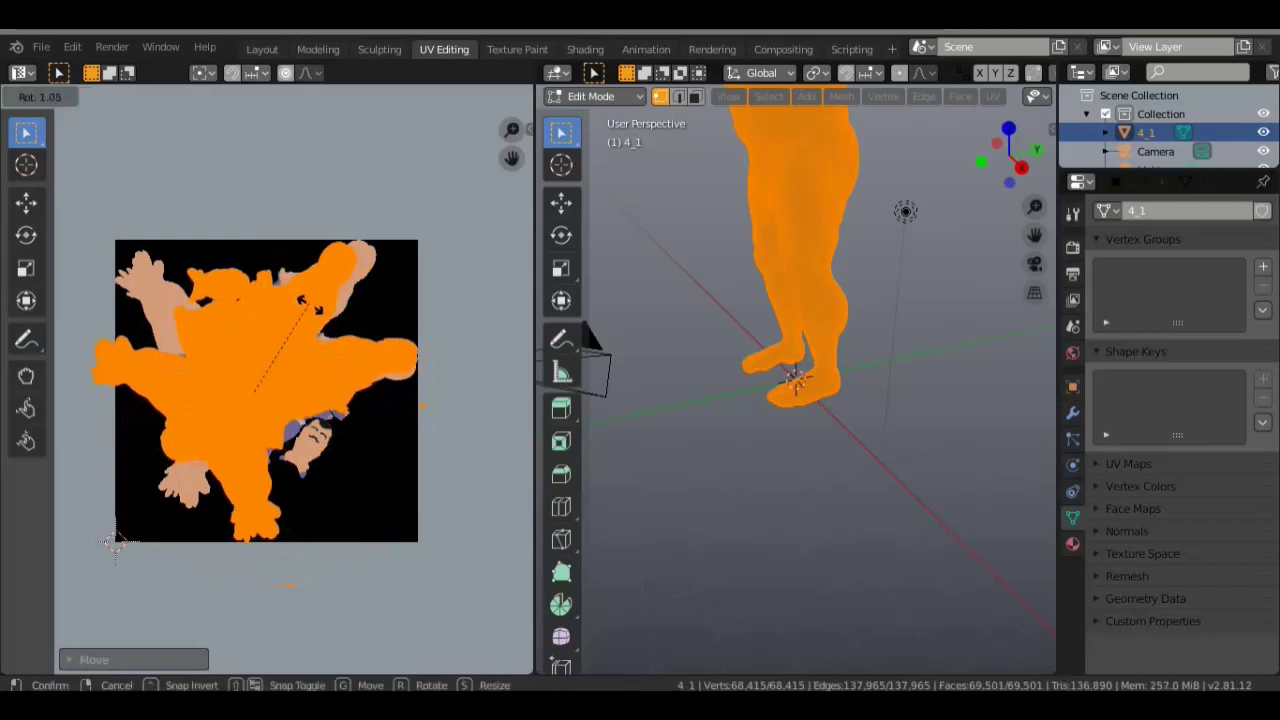
left_click(310, 316)
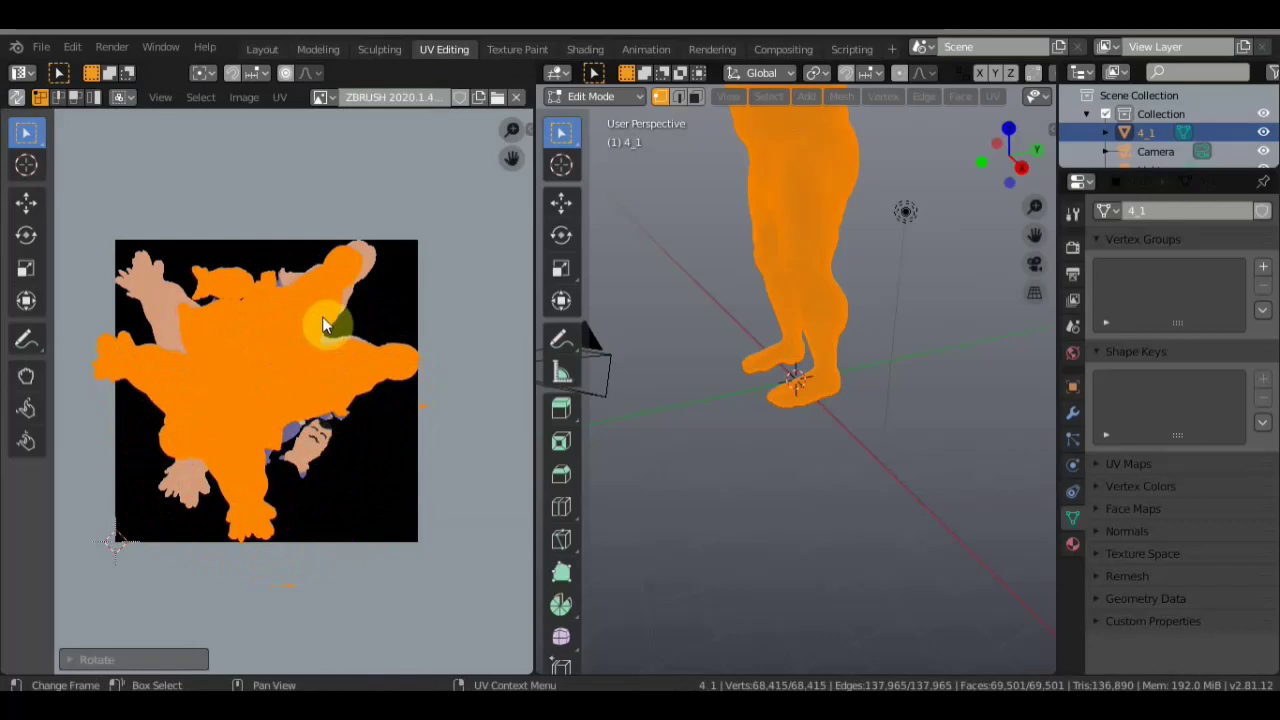
key("r")
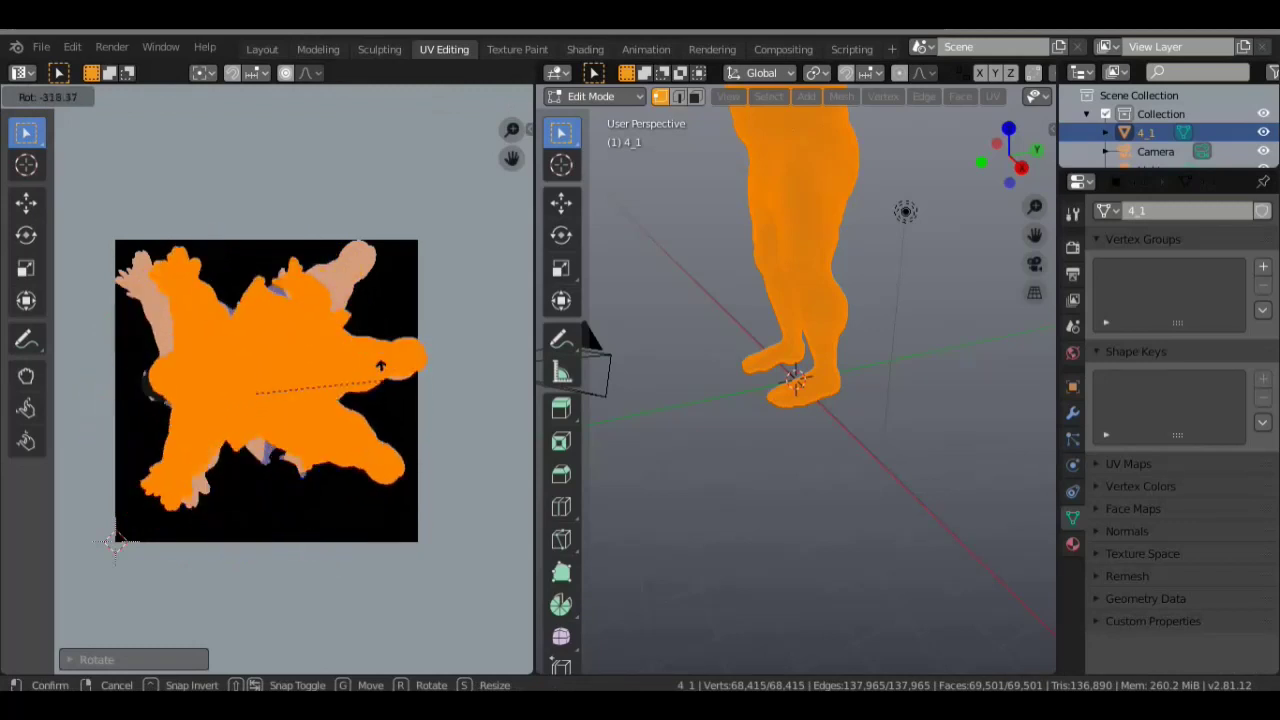
Step: Align the UV islands along X and mirror them horizontally
left_click(377, 345)
right_click(234, 346)
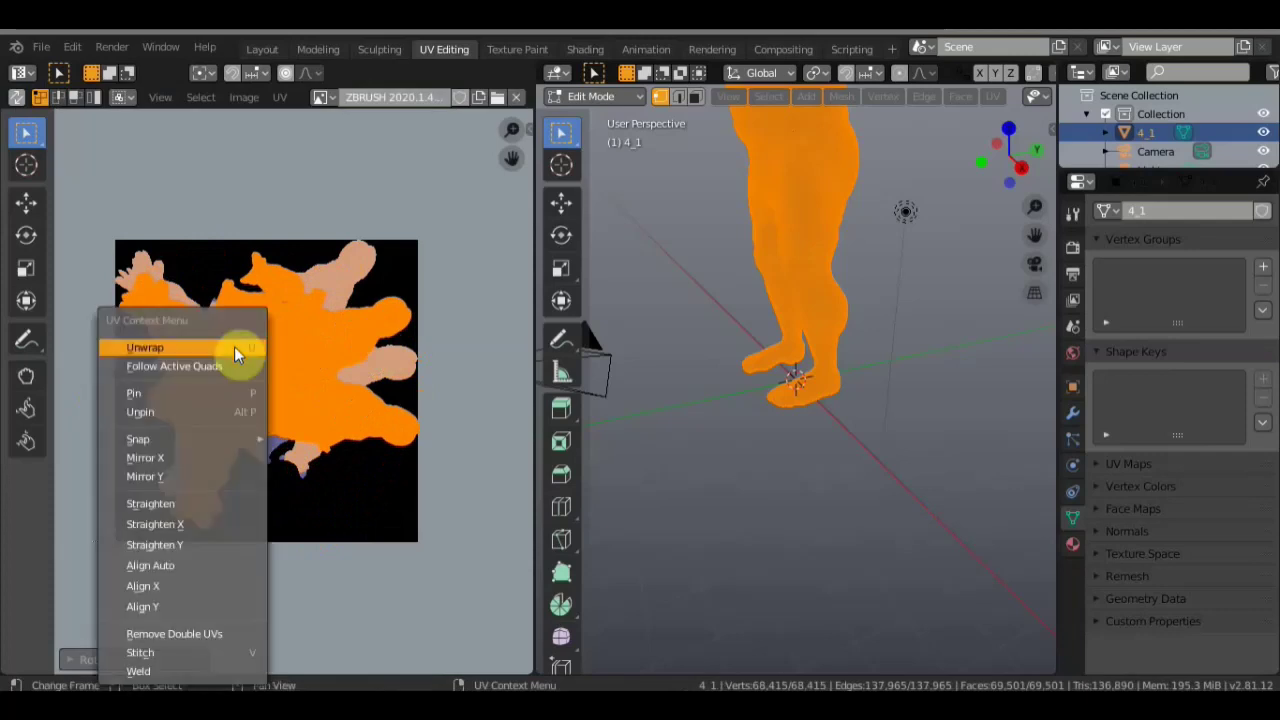
left_click(184, 583)
right_click(190, 405)
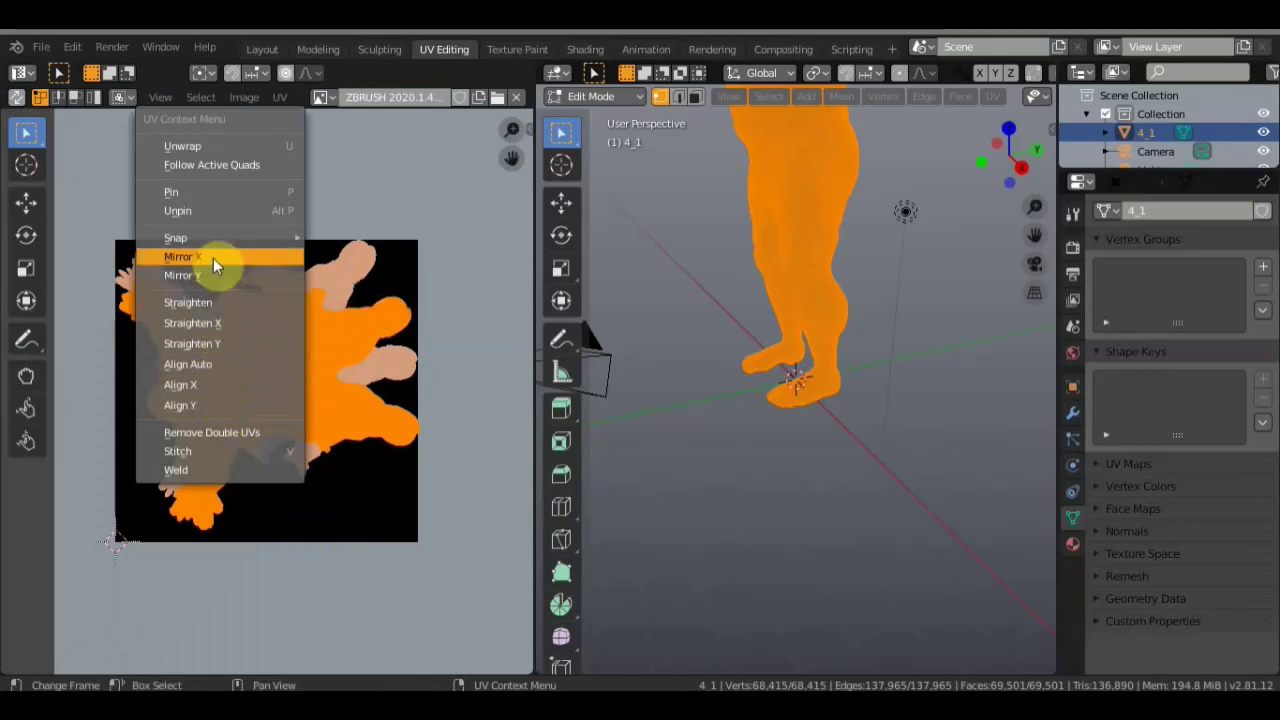
left_click(213, 258)
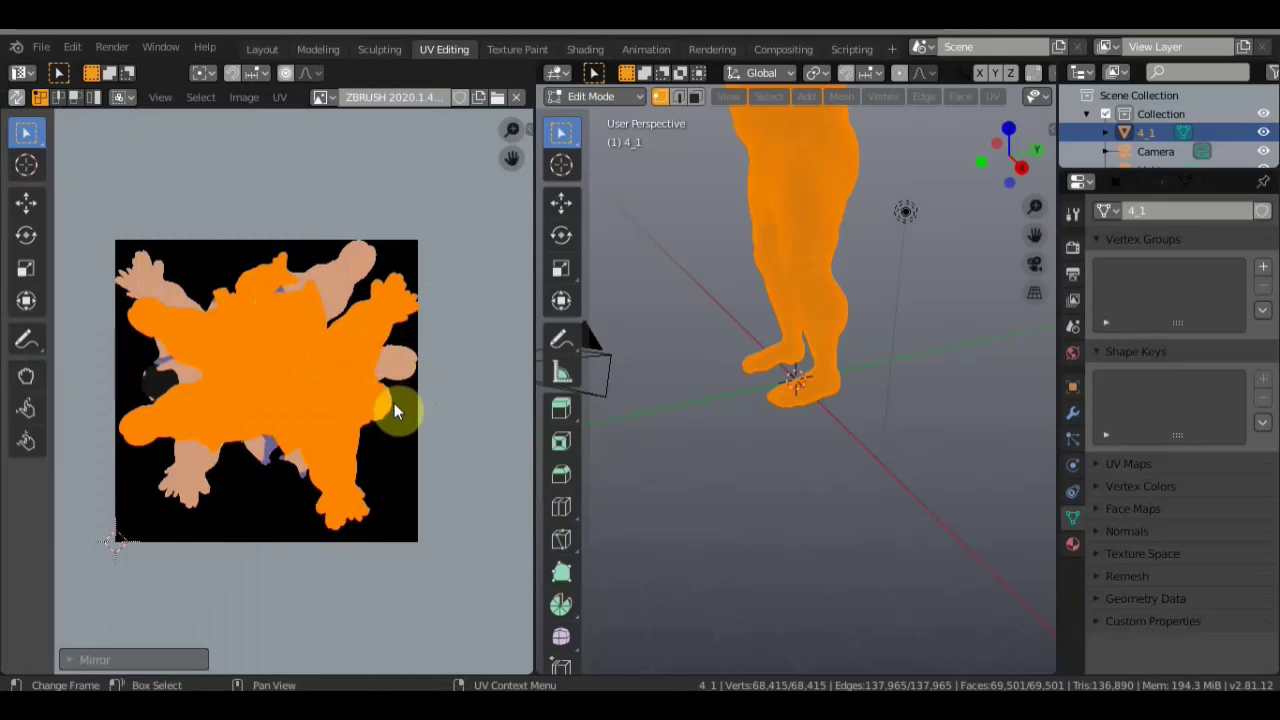
Step: Rotate and move the mirrored UV layout twice more to fit the painted texture regions
key("r")
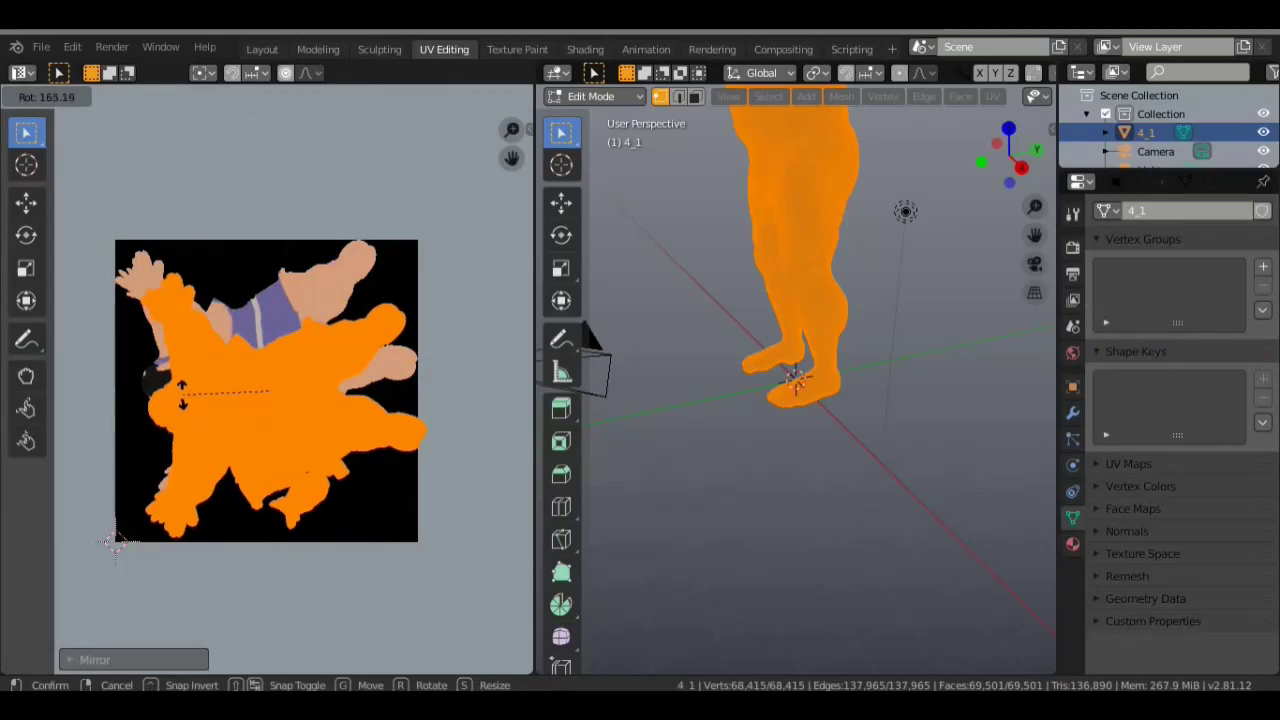
left_click(182, 405)
key("g")
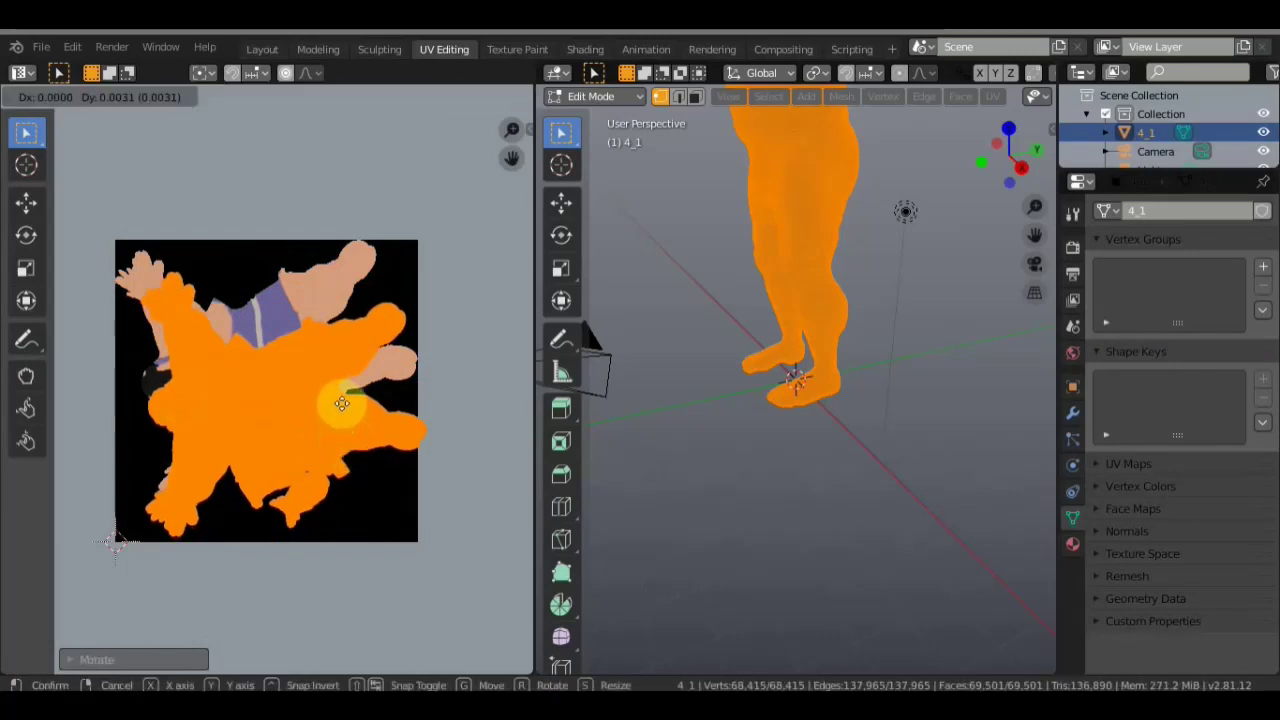
left_click(342, 406)
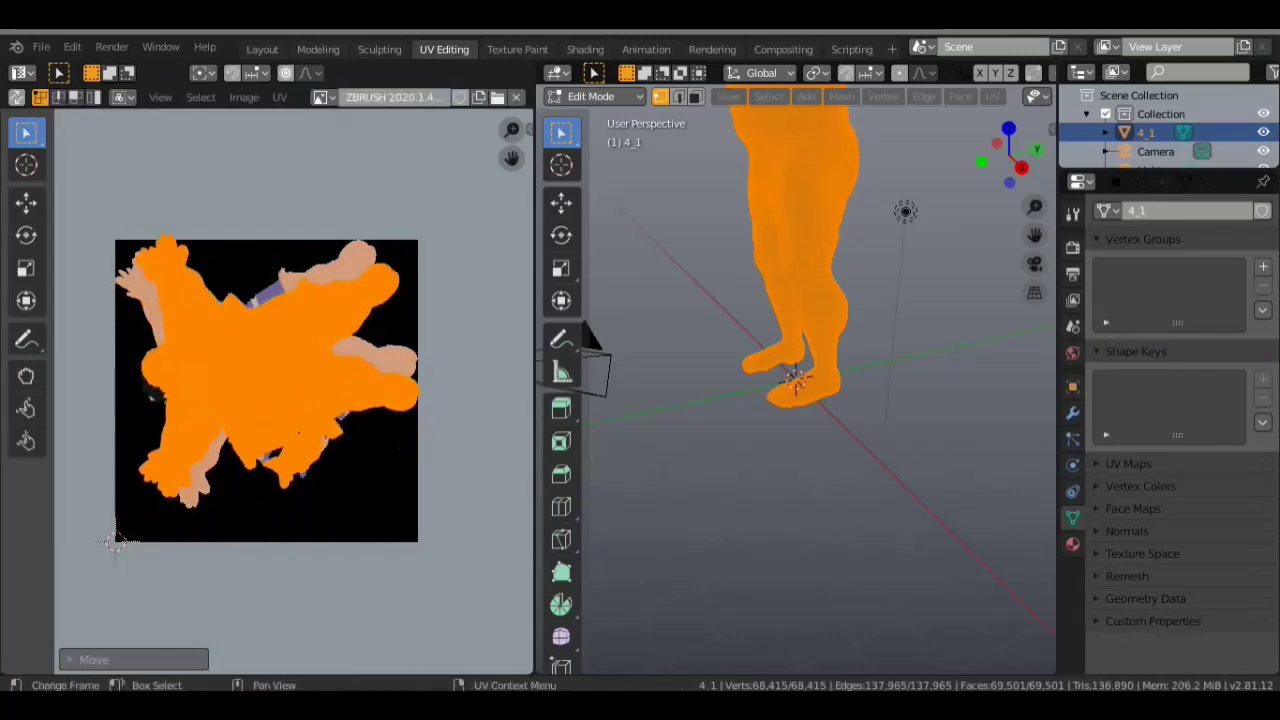
key("r")
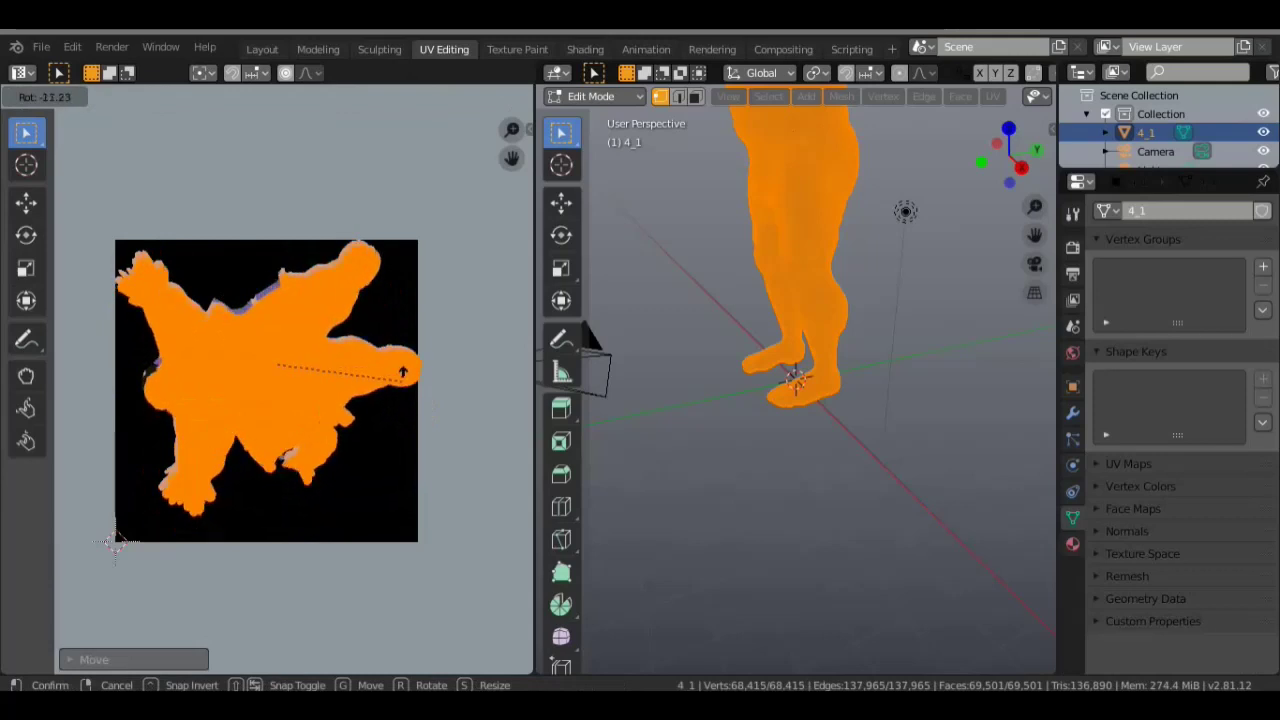
left_click(400, 383)
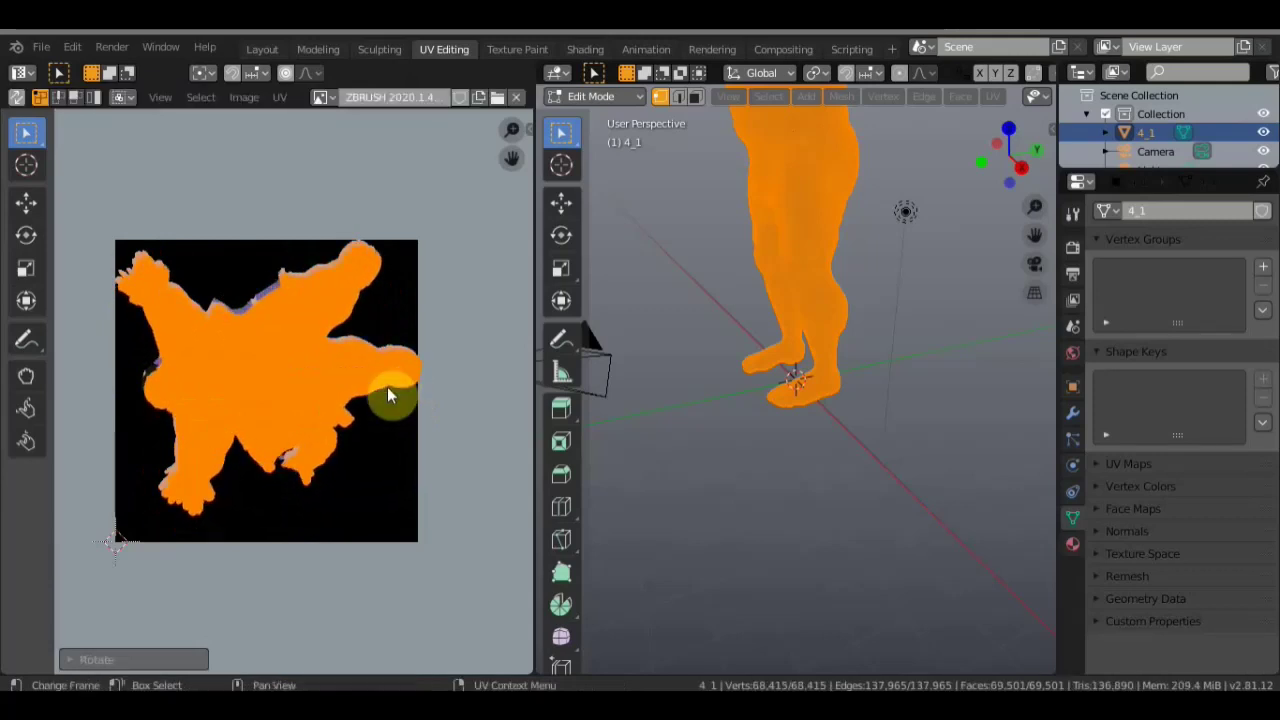
key("g")
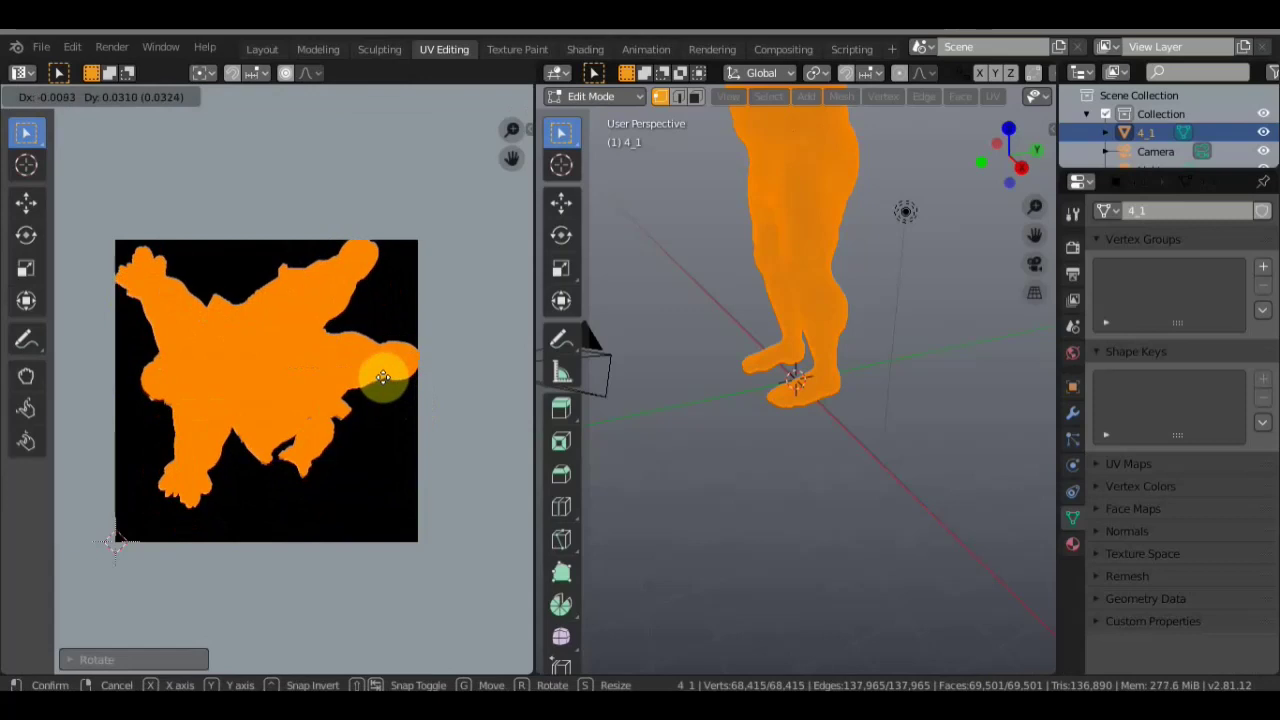
left_click(383, 382)
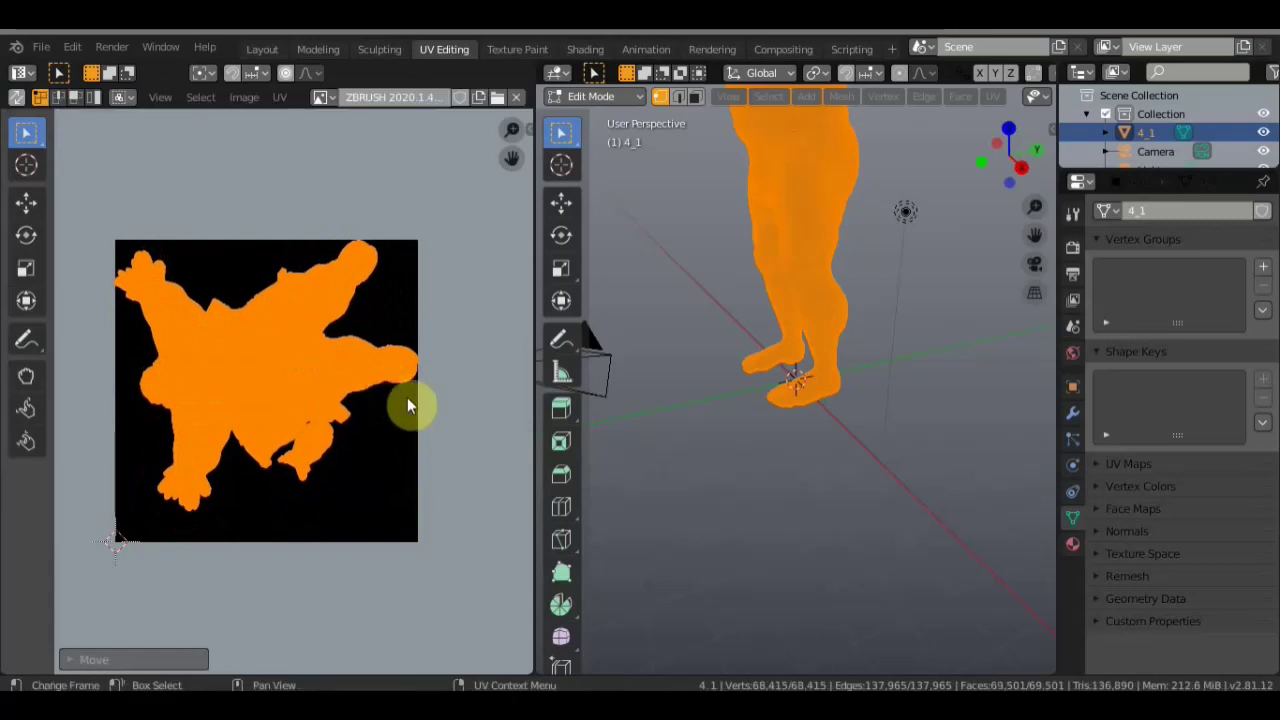
Step: Back in Layout, orbit and zoom around the wrestler to check the texture from front and sides
left_click(260, 48)
scroll(577, 252, "up", 4)
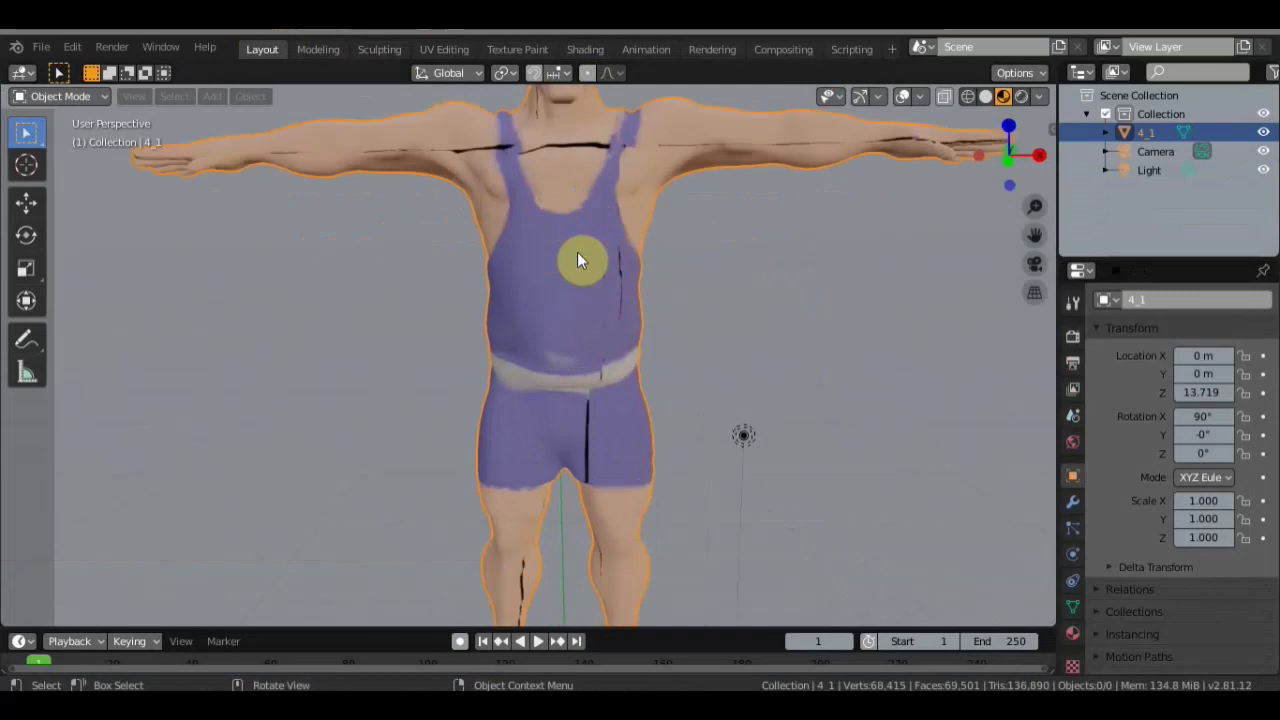
middle_click_drag(677, 314, 666, 437, "shift")
scroll(666, 437, "up", 3)
mouse_move(680, 357)
middle_mouse_down()
mouse_move(852, 376)
mouse_move(686, 371)
mouse_move(740, 337)
mouse_move(737, 434)
mouse_move(732, 420)
mouse_move(988, 400)
mouse_move(68, 390)
mouse_move(1034, 343)
mouse_move(663, 437)
mouse_move(517, 403)
mouse_move(542, 392)
middle_mouse_up()
scroll(735, 420, "down", 3)
scroll(702, 415, "down", 1)
middle_click_drag(702, 415, 699, 179, "shift")
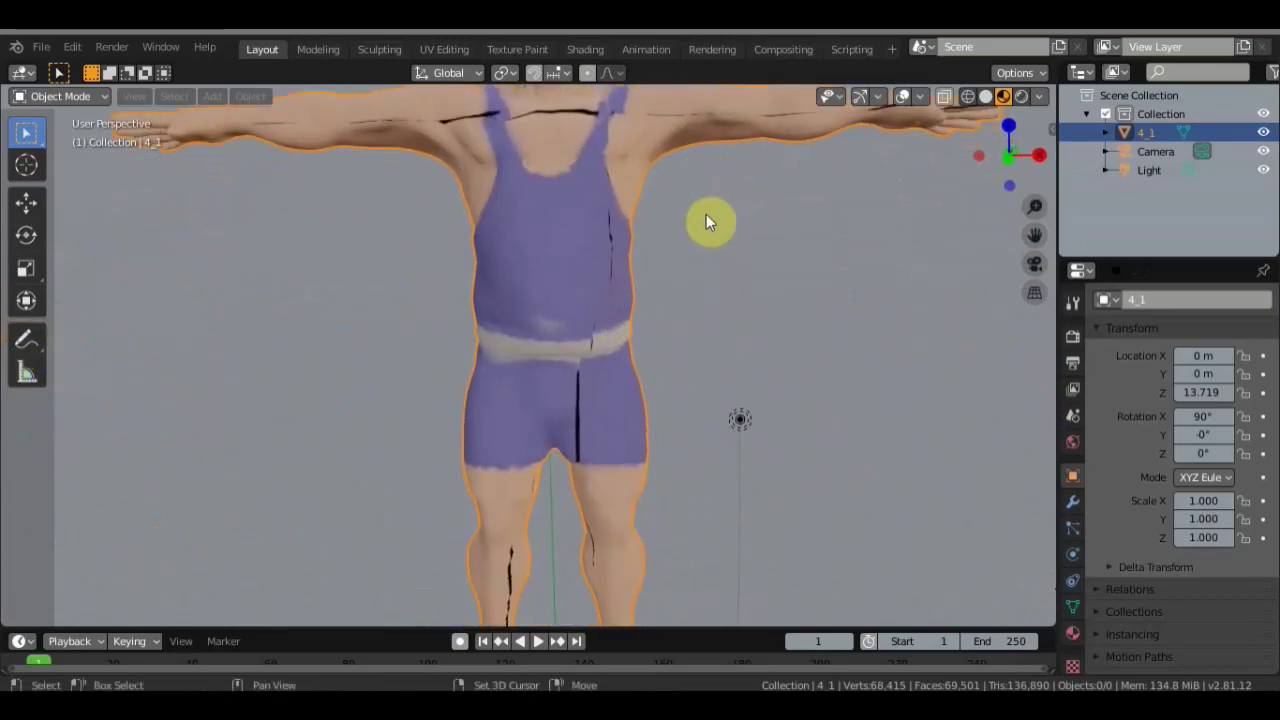
scroll(720, 272, "down", 2)
mouse_move(720, 272)
middle_mouse_down()
mouse_move(529, 309)
mouse_move(380, 309)
mouse_move(692, 276)
mouse_move(722, 288)
mouse_move(689, 491)
middle_mouse_up()
scroll(714, 291, "up", 4)
middle_click_drag(668, 378, 815, 402)
mouse_move(673, 377)
middle_mouse_down()
mouse_move(482, 366)
mouse_move(439, 345)
mouse_move(398, 360)
mouse_move(432, 332)
mouse_move(628, 343)
mouse_move(637, 263)
middle_mouse_up()
scroll(435, 332, "down", 2)
scroll(462, 333, "down", 2)
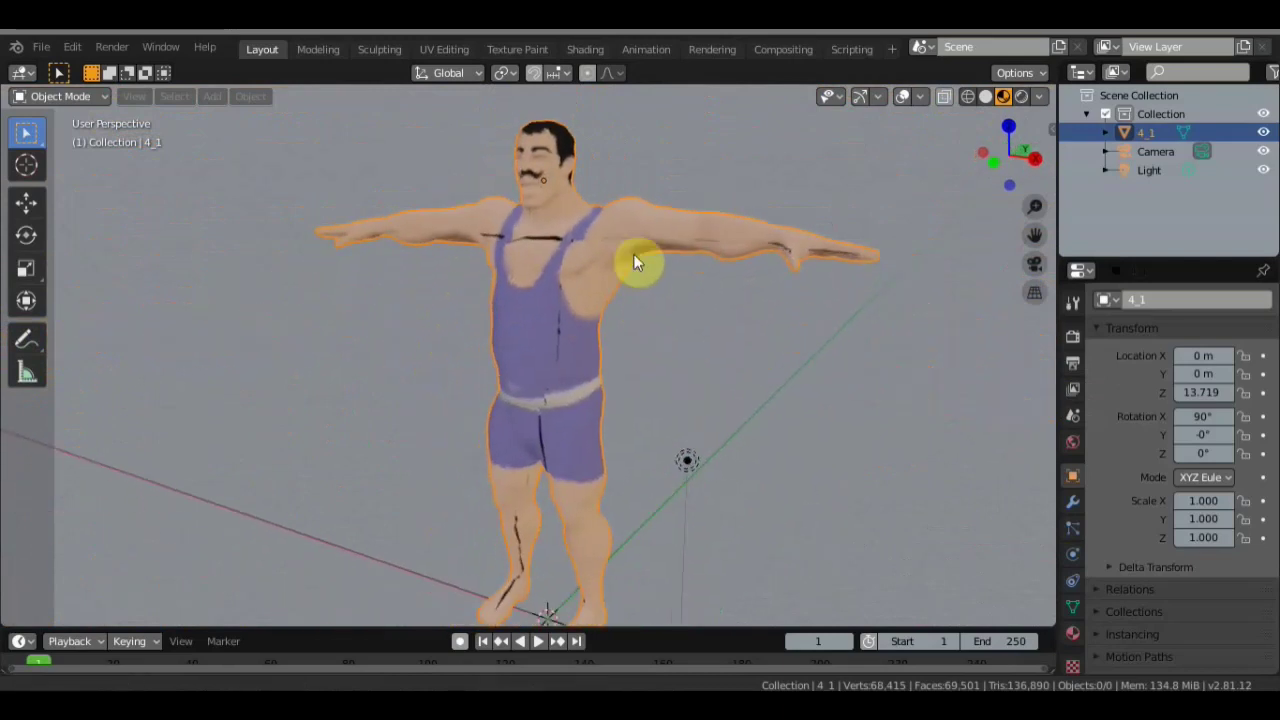
Step: In the Shading workspace, load ZBRUSH 2020.1.4.PSD into the defaultMat Image Texture node
left_click(583, 49)
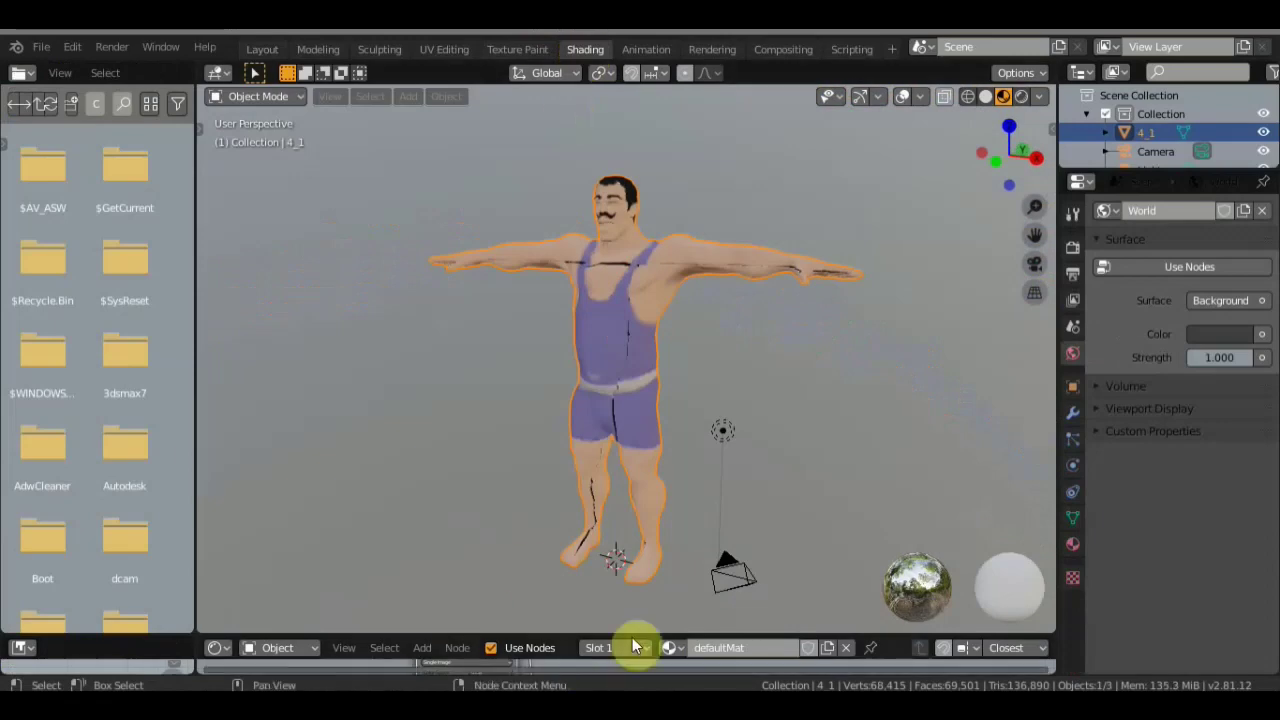
left_click(668, 632)
left_click_drag(668, 637, 666, 362)
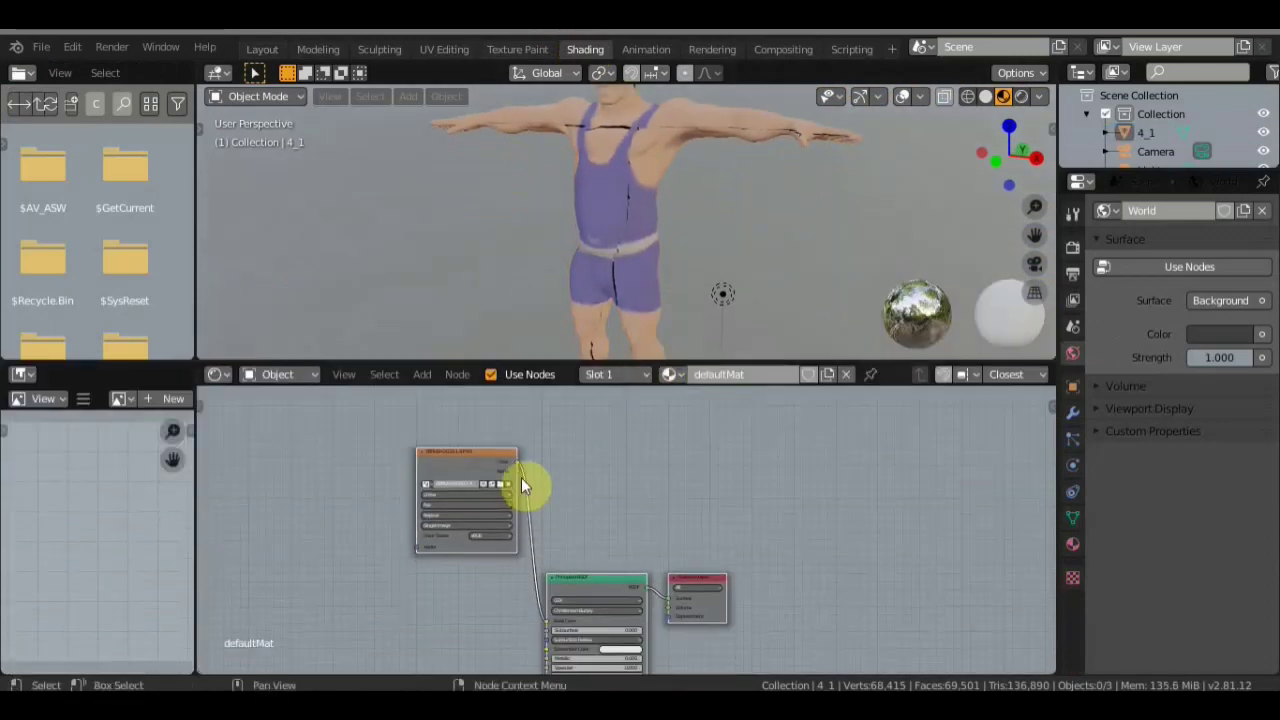
left_click(497, 482)
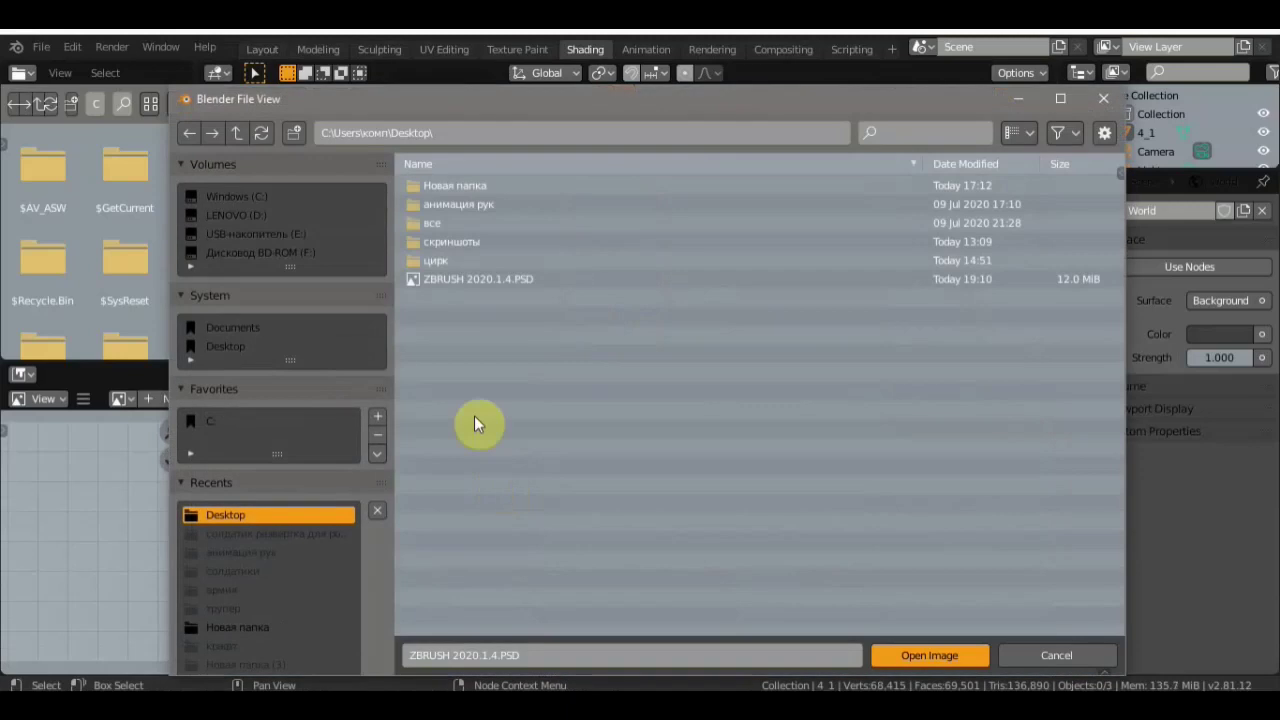
left_click(452, 284)
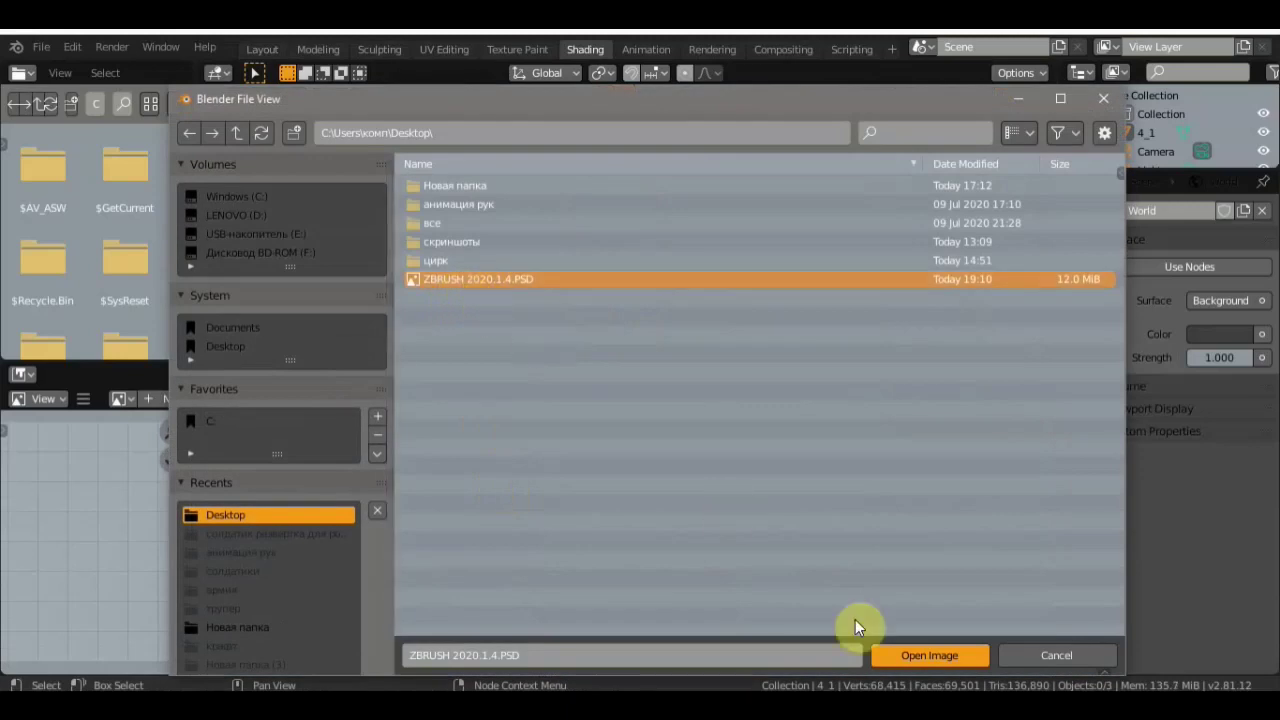
left_click(914, 656)
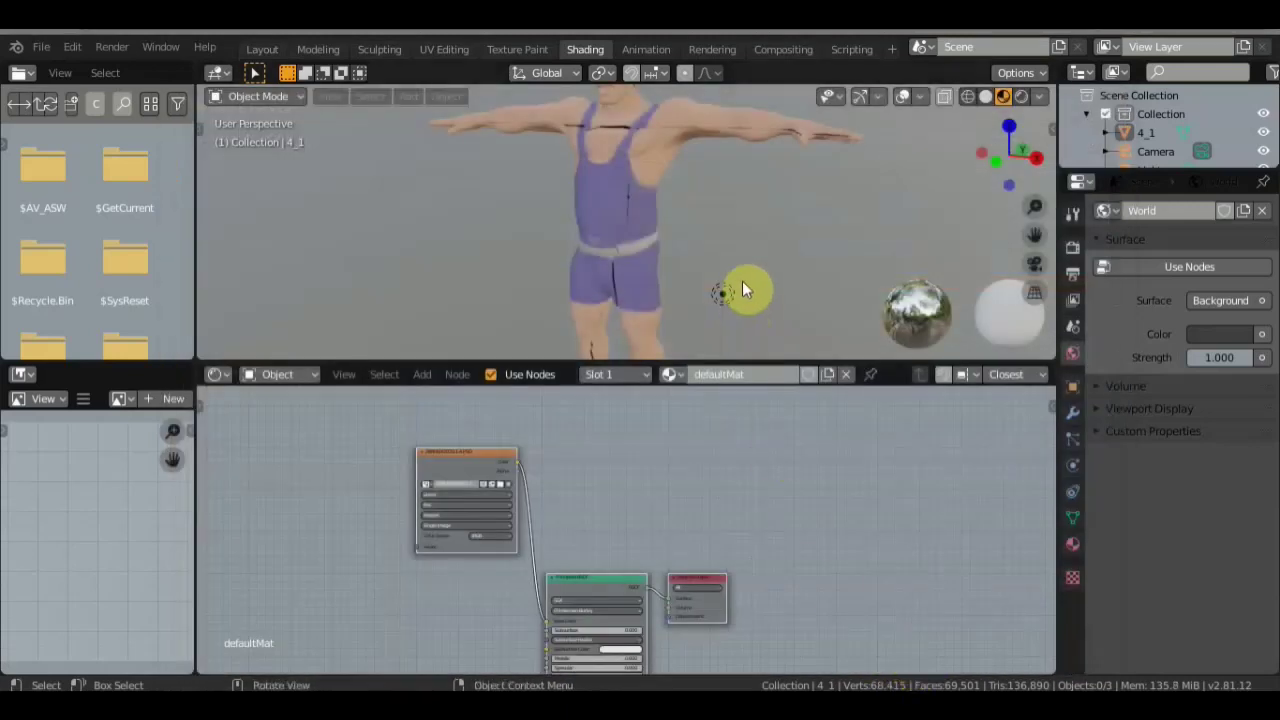
scroll(729, 260, "up", 2)
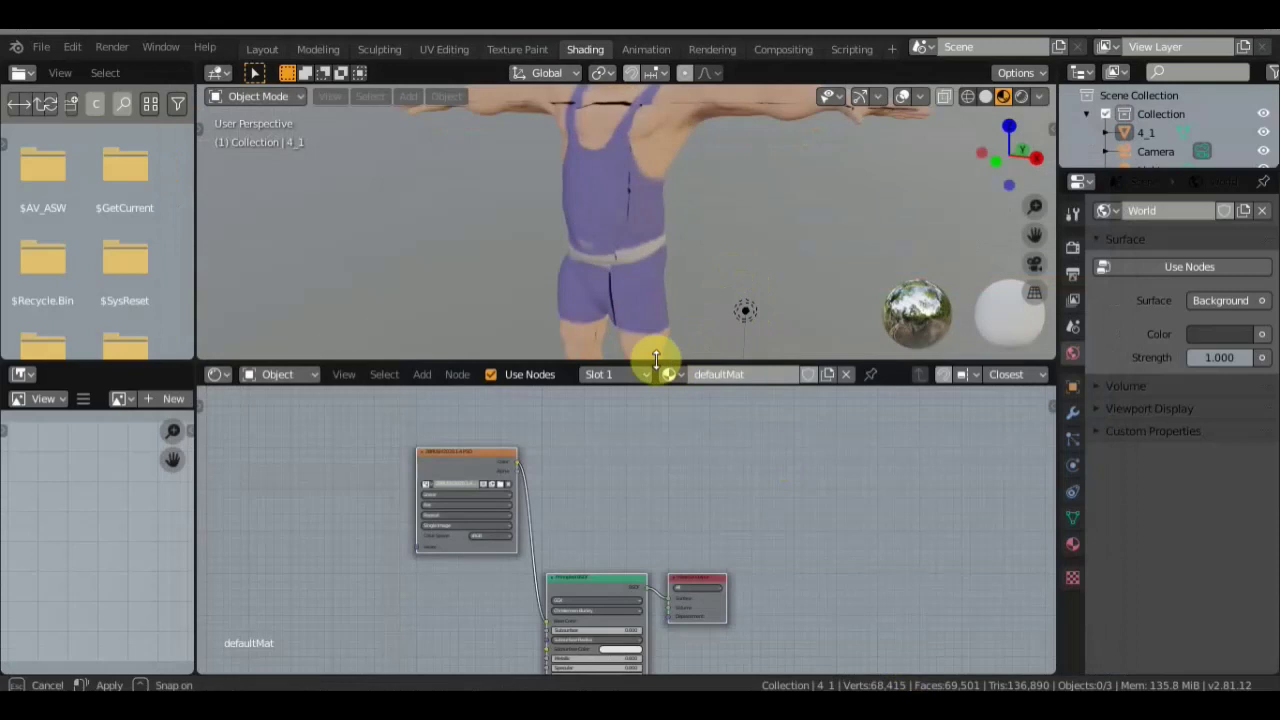
Step: Enlarge the 3D view and orbit around the character's torso to check the texture mapping
left_click_drag(655, 358, 663, 562)
mouse_move(722, 395)
middle_mouse_down()
mouse_move(696, 366)
mouse_move(388, 385)
mouse_move(229, 371)
middle_mouse_up()
scroll(696, 366, "down", 2)
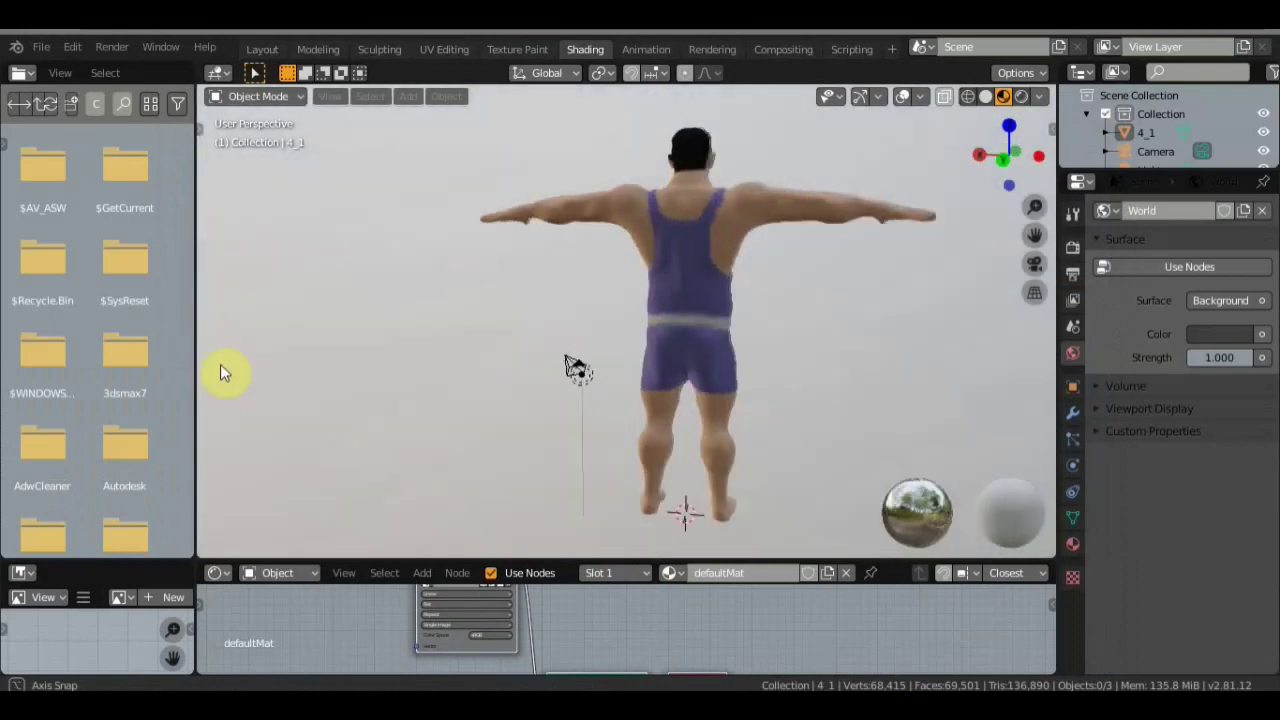
scroll(563, 325, "up", 1)
scroll(563, 325, "up", 3)
mouse_move(563, 322)
middle_mouse_down()
mouse_move(1025, 324)
mouse_move(1074, 303)
middle_mouse_up()
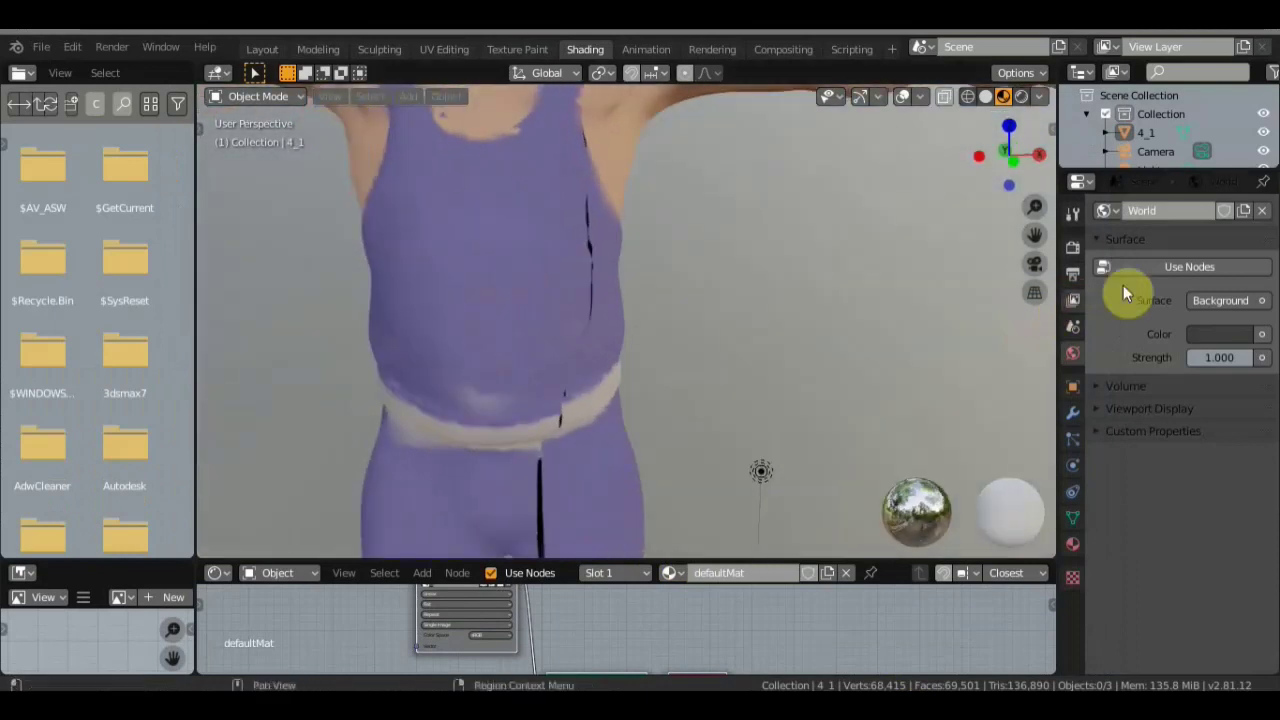
scroll(651, 349, "down", 2)
scroll(592, 326, "down", 2)
scroll(664, 277, "down", 2)
mouse_move(681, 298)
middle_mouse_down()
mouse_move(623, 300)
mouse_move(647, 286)
mouse_move(711, 312)
middle_mouse_up()
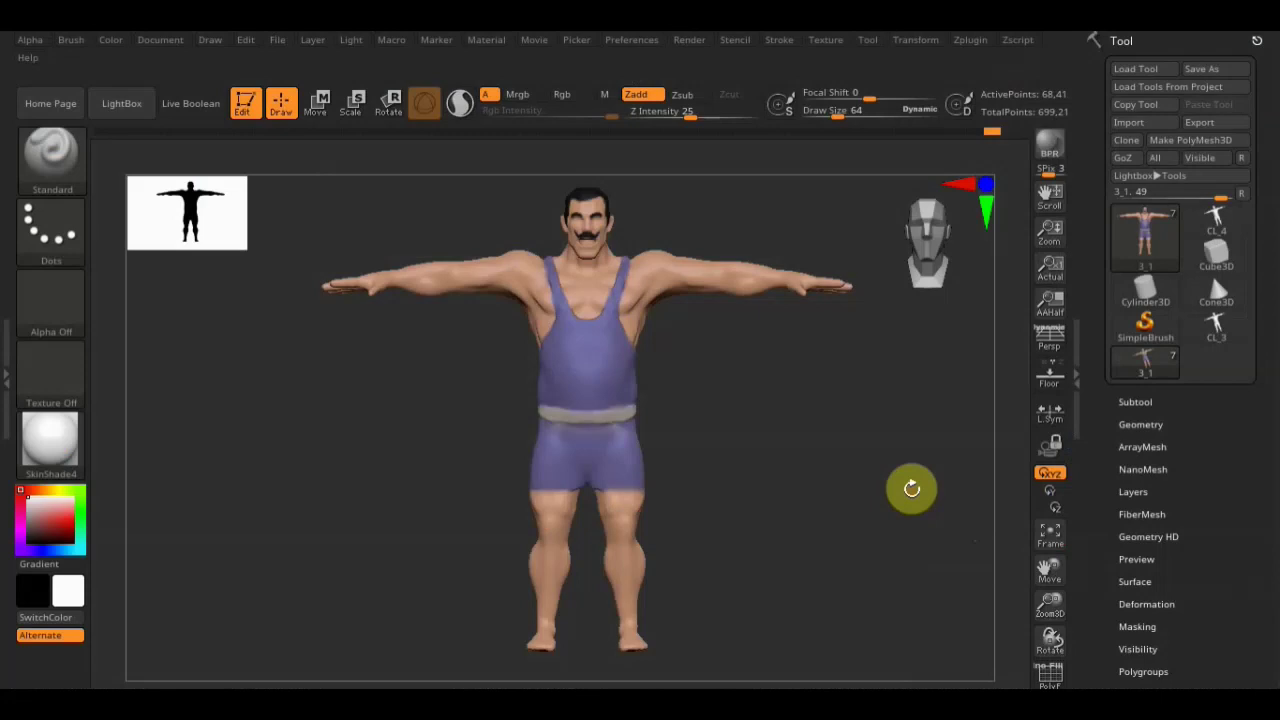
Step: Open QS_12.ZPR from LightBox's QuickSave files, declining to save the wrestler project
left_click(124, 104)
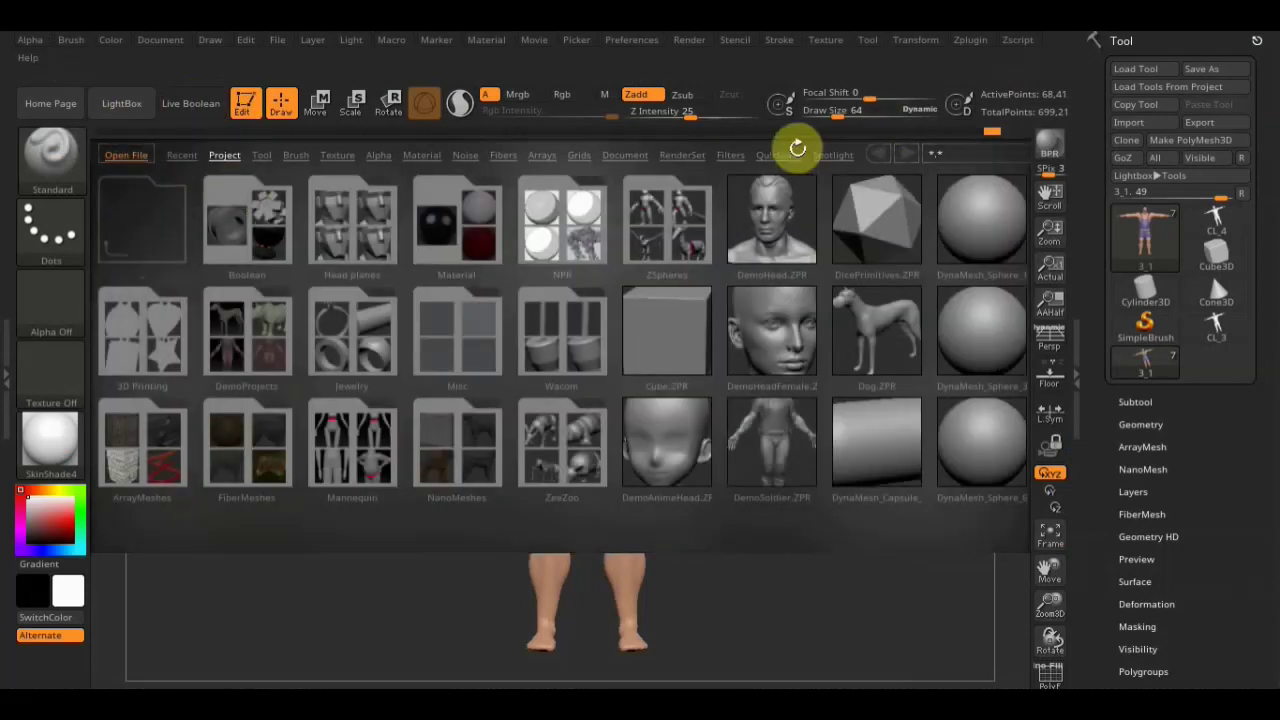
left_click(789, 157)
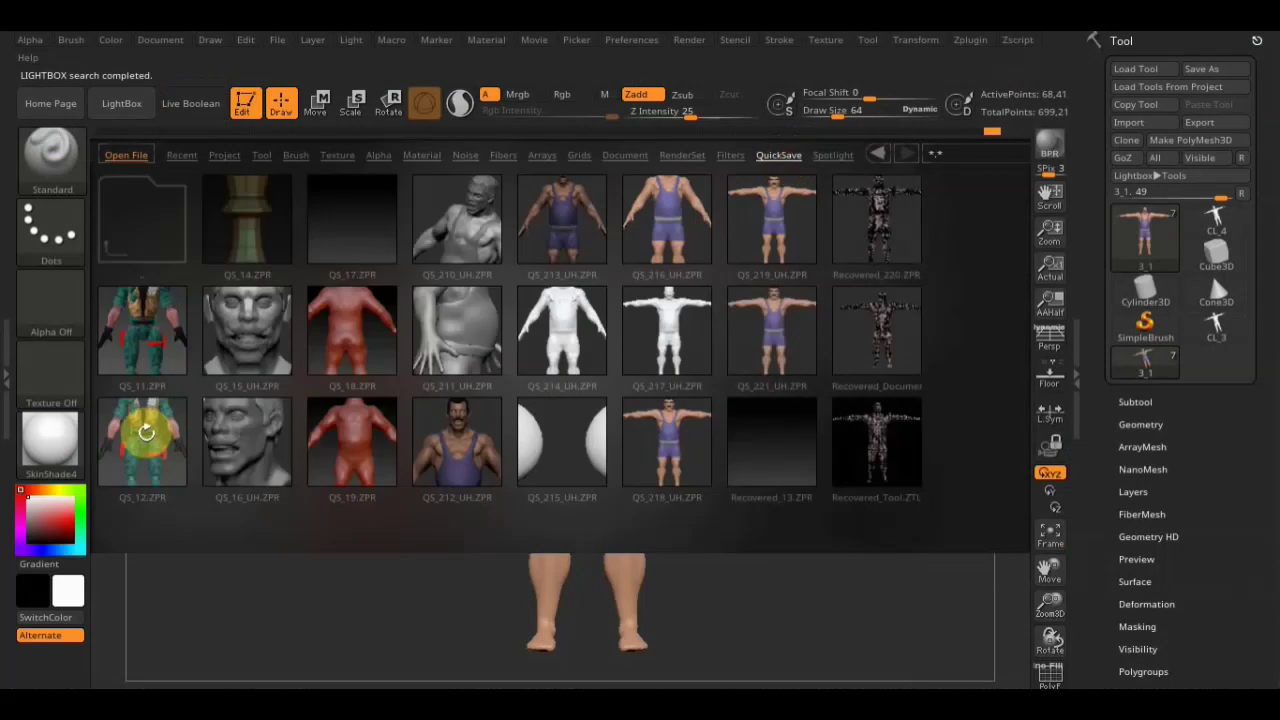
double_click(143, 441)
left_click(703, 421)
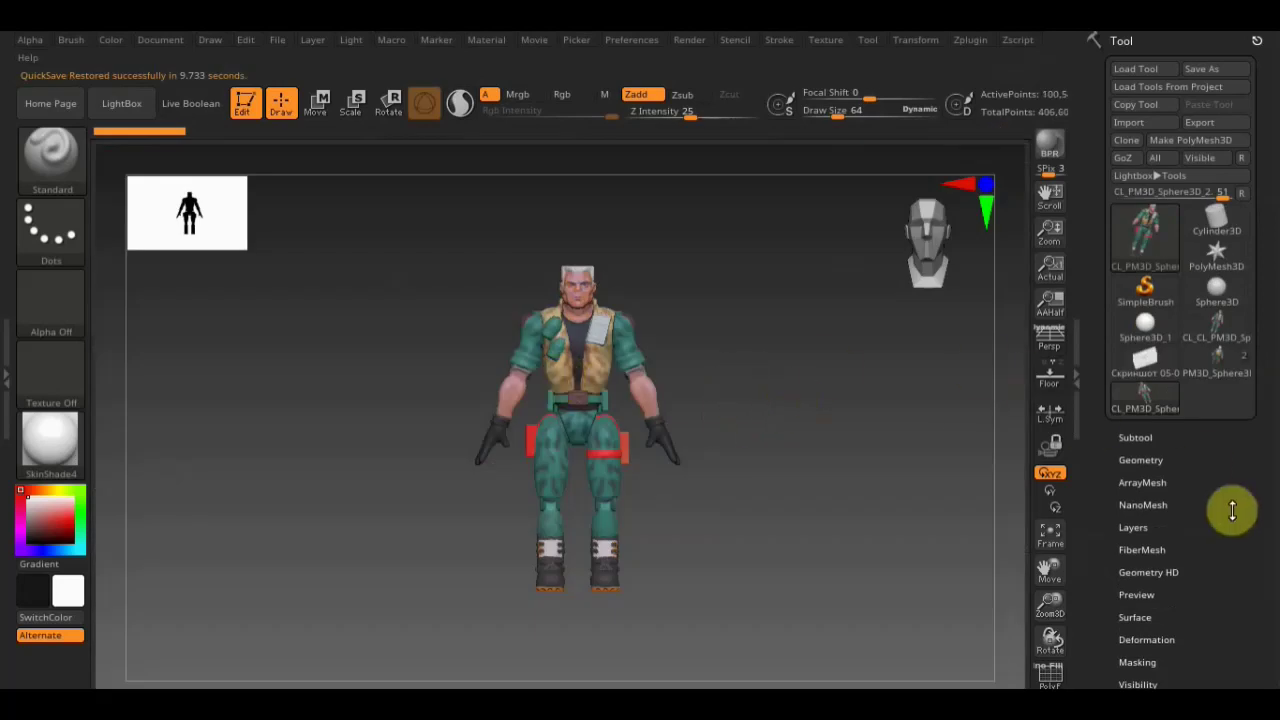
Step: Export the soldier mesh from the Tool palette to the Desktop as CL_PM3D_Sphere3D_2.obj
scroll(1203, 467, "down", 2)
scroll(1234, 417, "down", 4)
scroll(1234, 374, "down", 1)
left_click(1152, 460)
scroll(1205, 400, "up", 5)
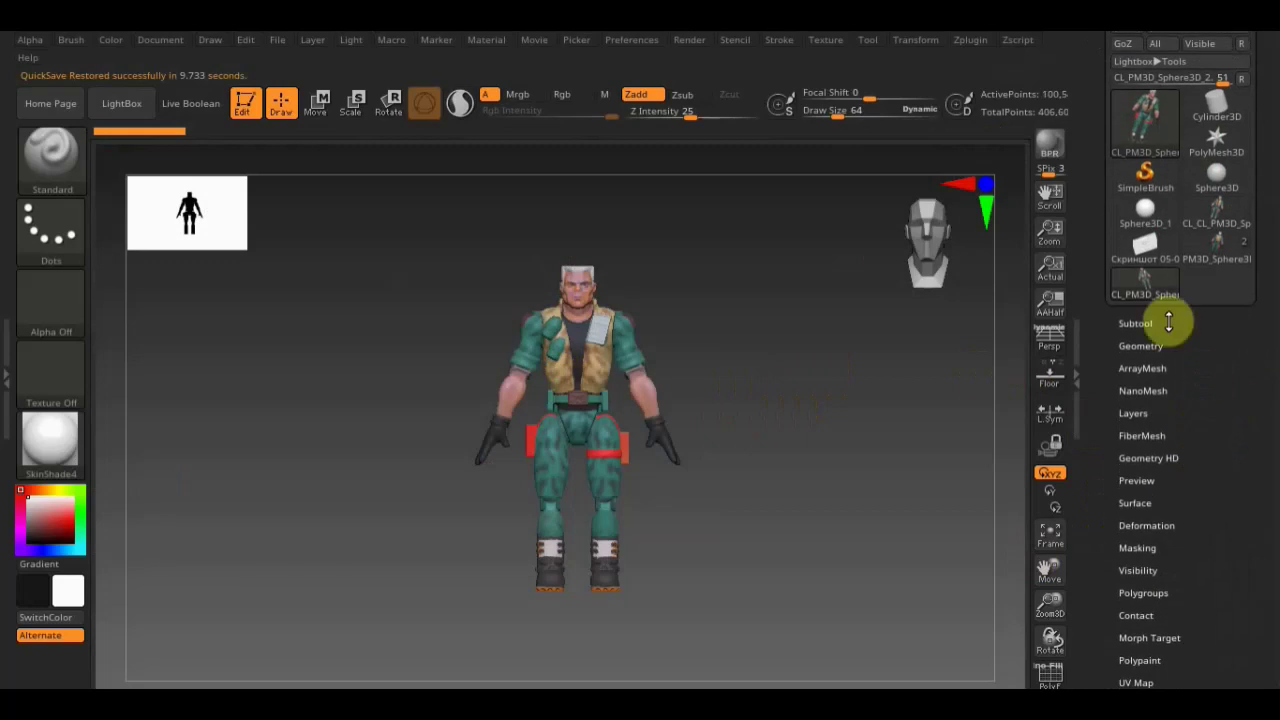
scroll(1262, 140, "up", 3)
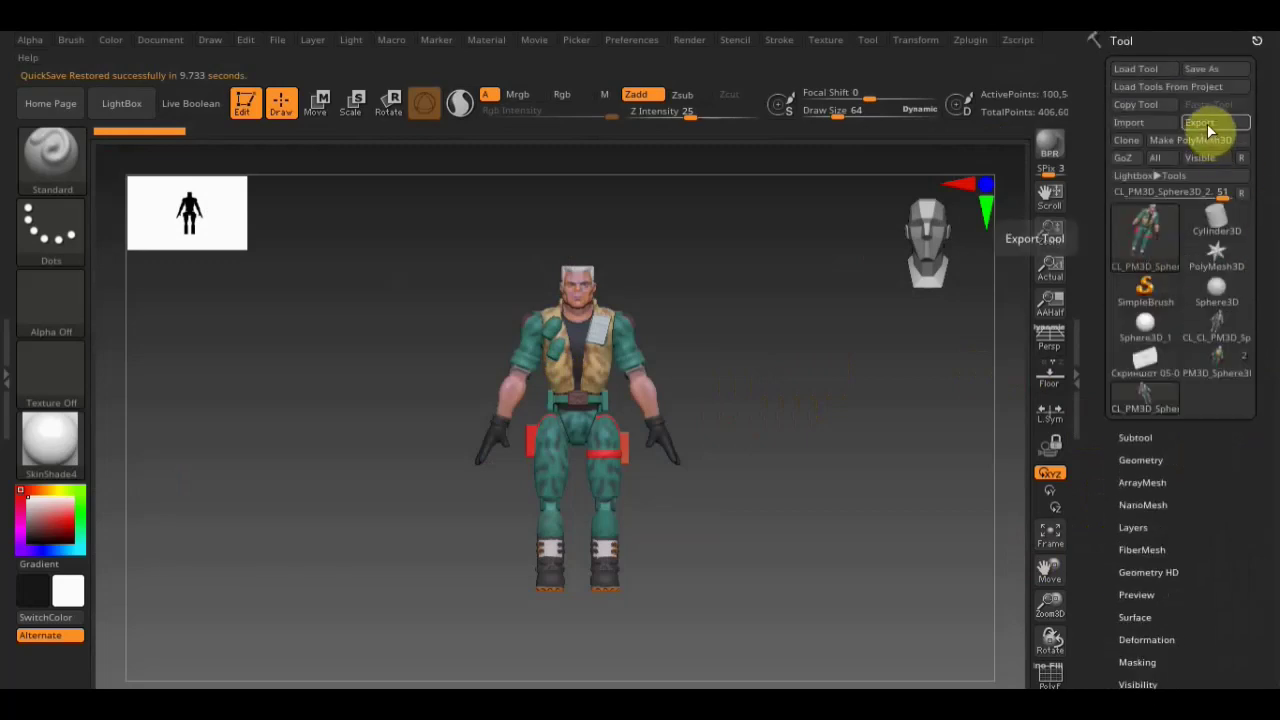
left_click(1202, 123)
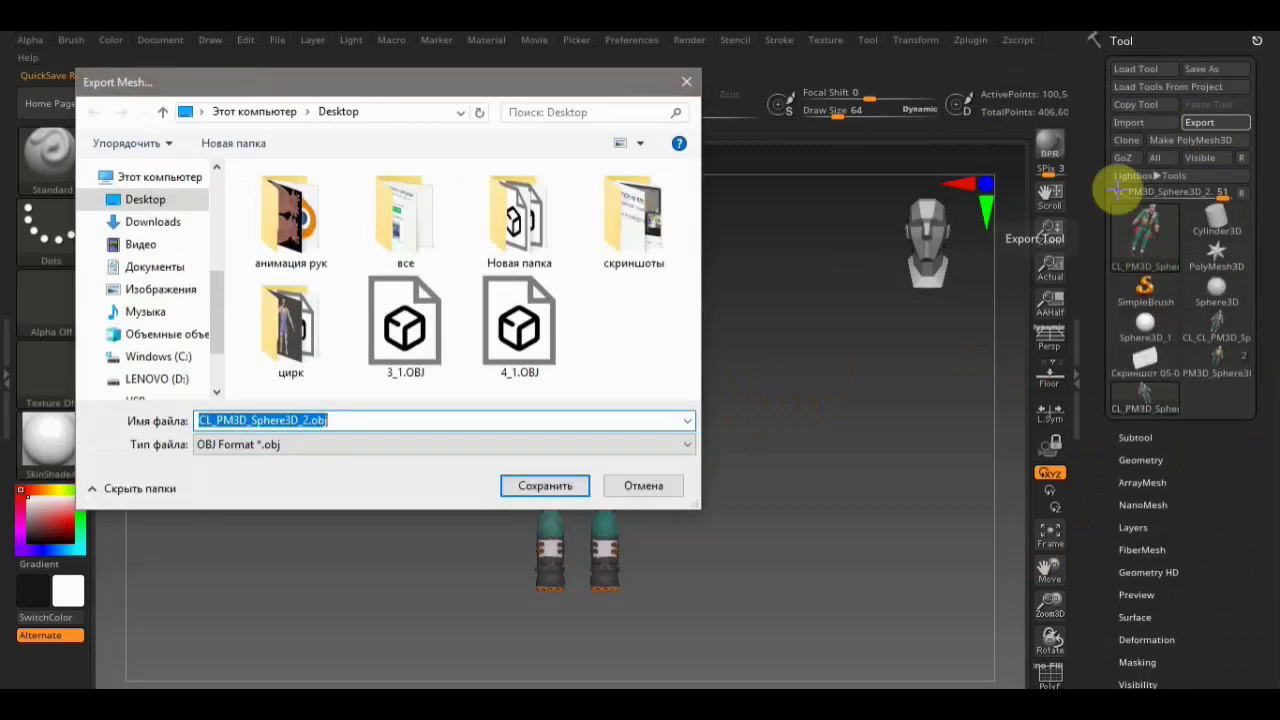
left_click(548, 486)
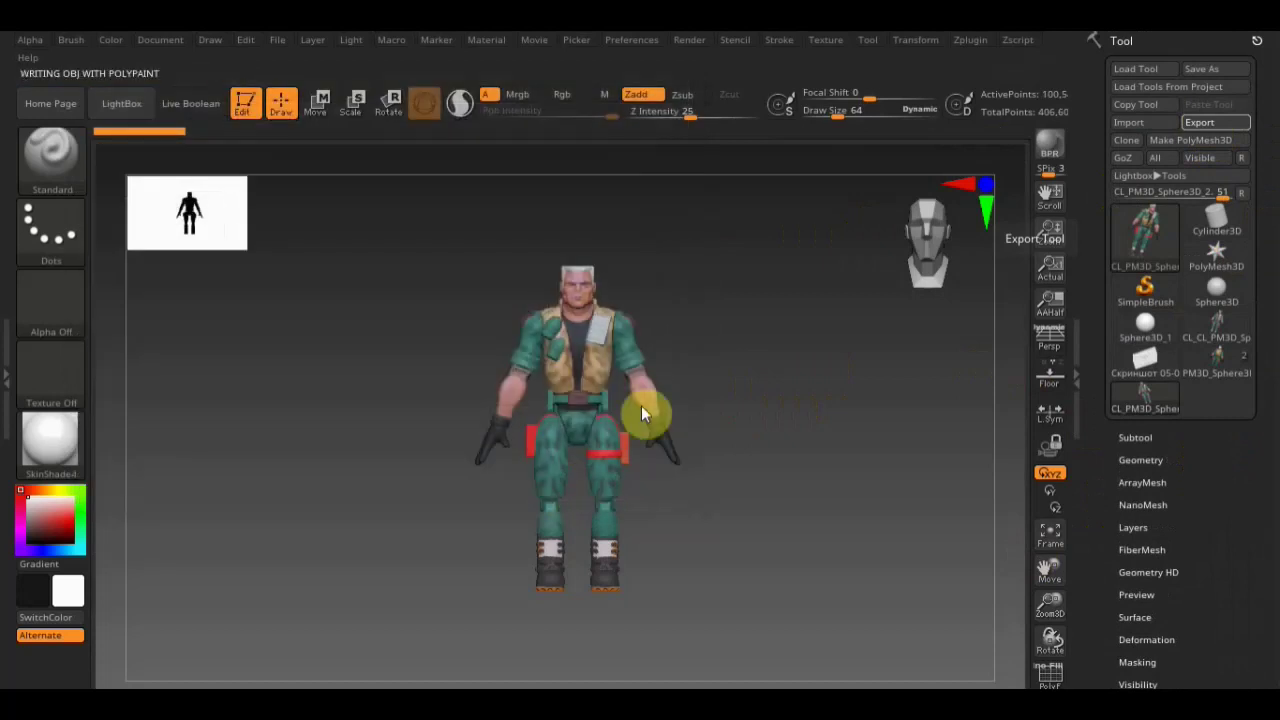